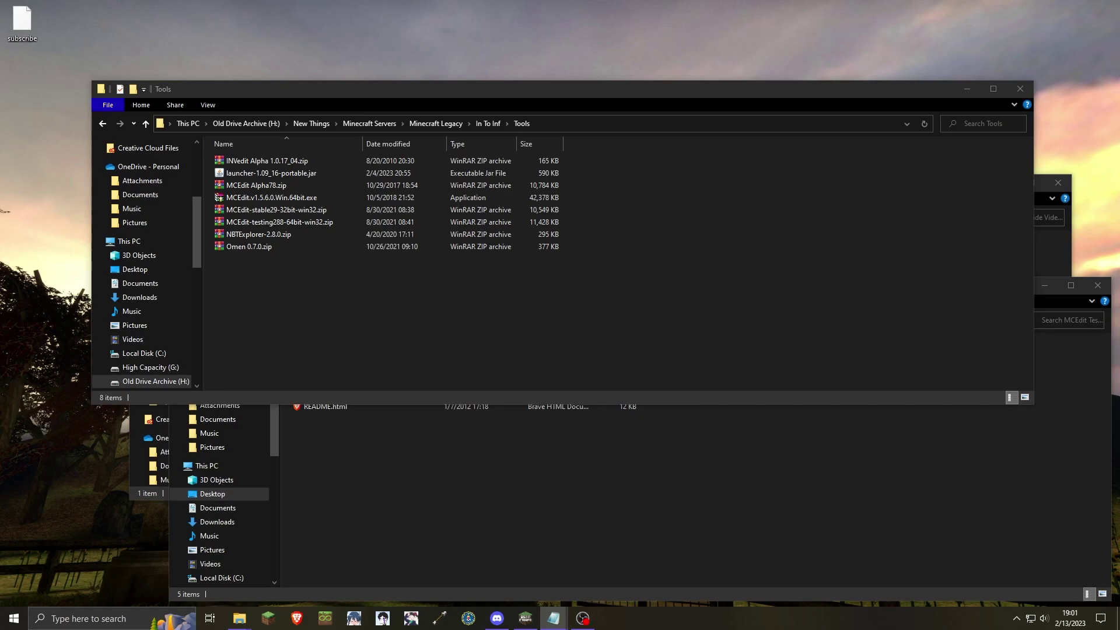
# Launch the chosen Minecraft Indev version from the BetaCraft Launcher.
pyautogui.click(487, 226)
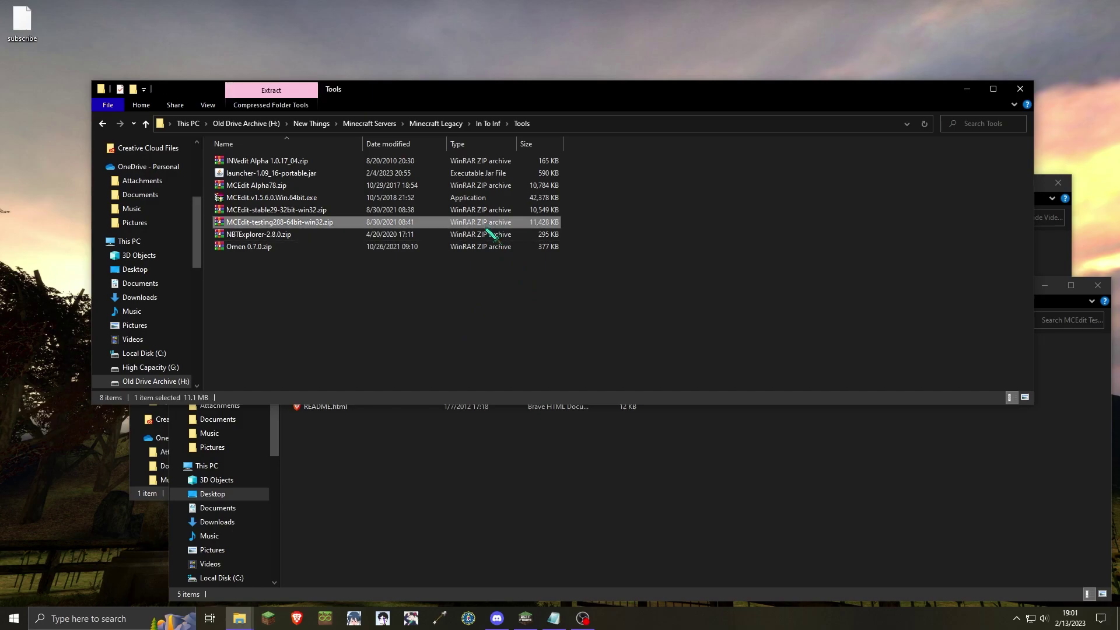
pyautogui.click(484, 235)
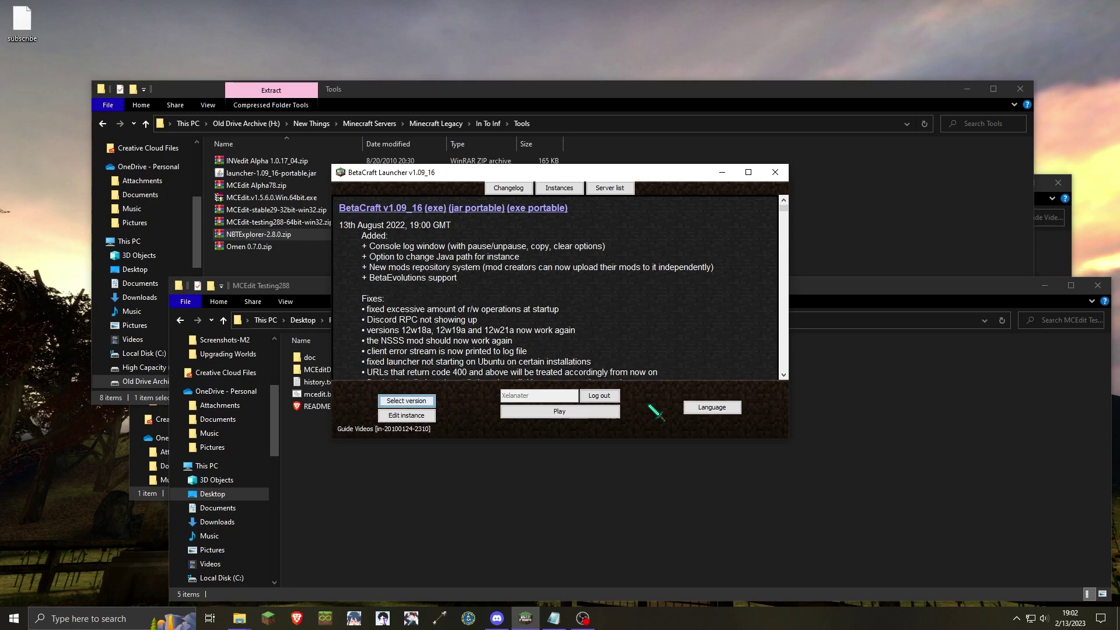
pyautogui.click(588, 416)
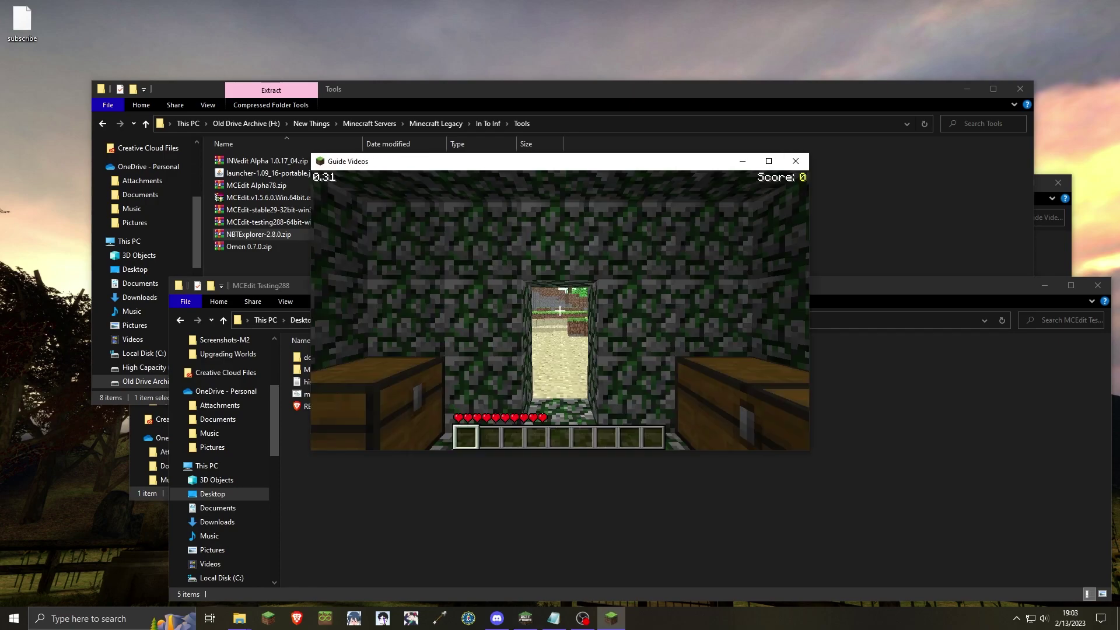
# Save the running level to a file named Upgrade.
pyautogui.press('Escape')
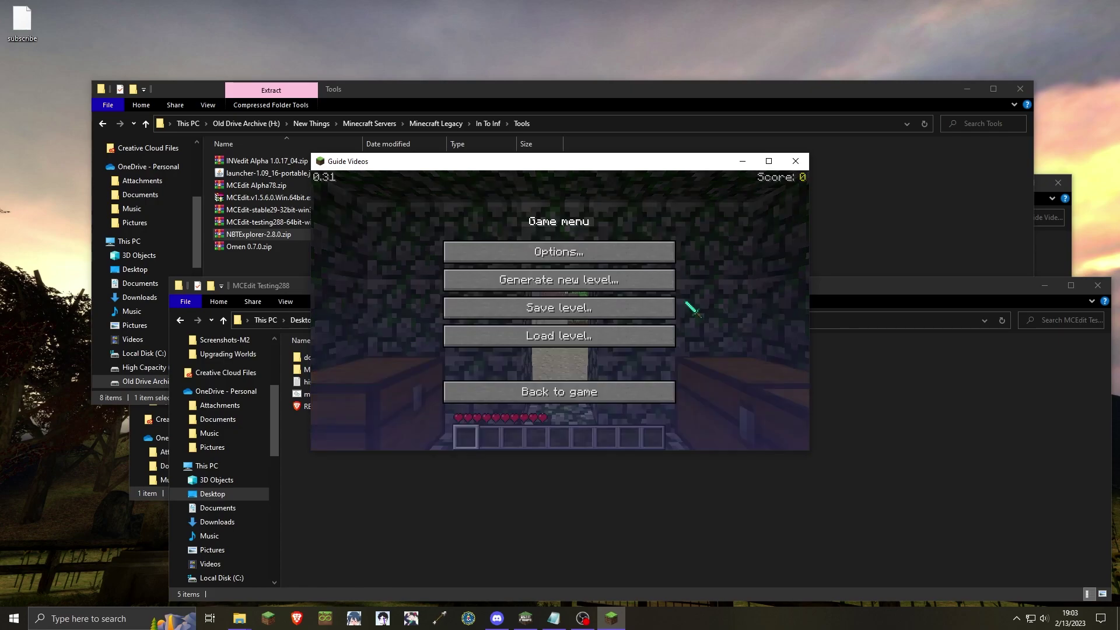
pyautogui.click(655, 309)
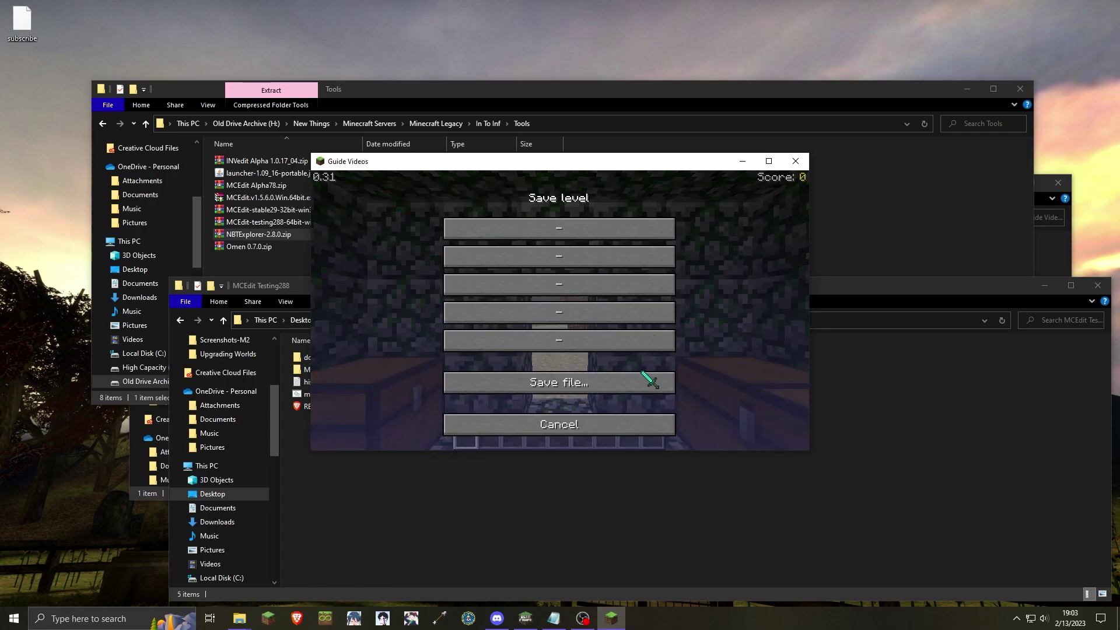
pyautogui.click(633, 388)
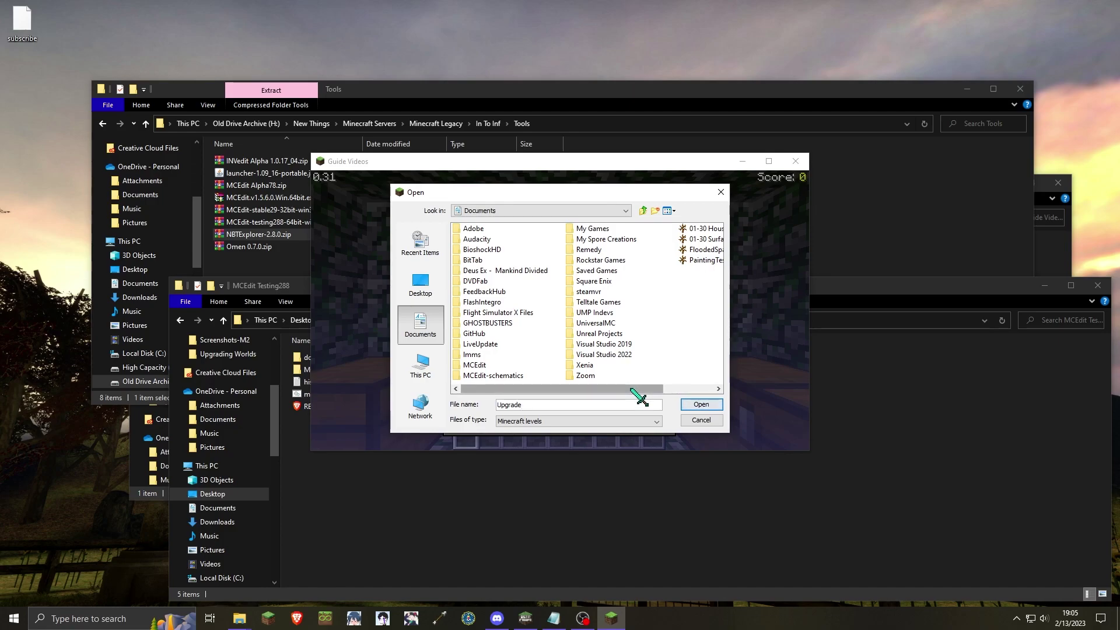
pyautogui.click(701, 404)
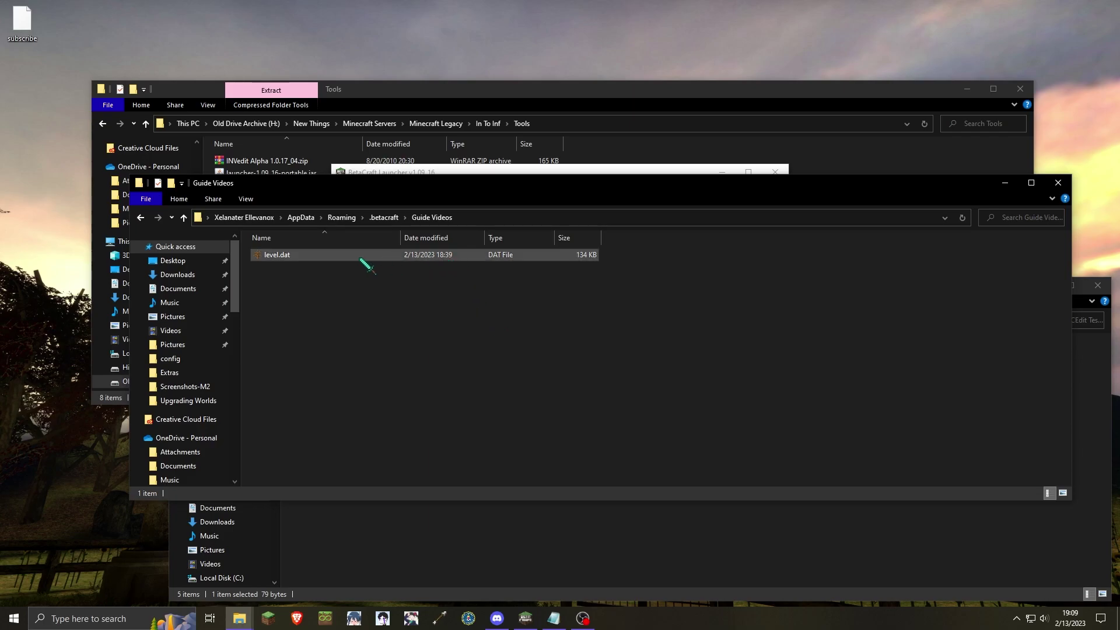
# Change level.dat's extension to mine and add 256 256 64, giving 'level 256 256 64.mine'.
pyautogui.click(332, 257)
pyautogui.rightClick(330, 256)
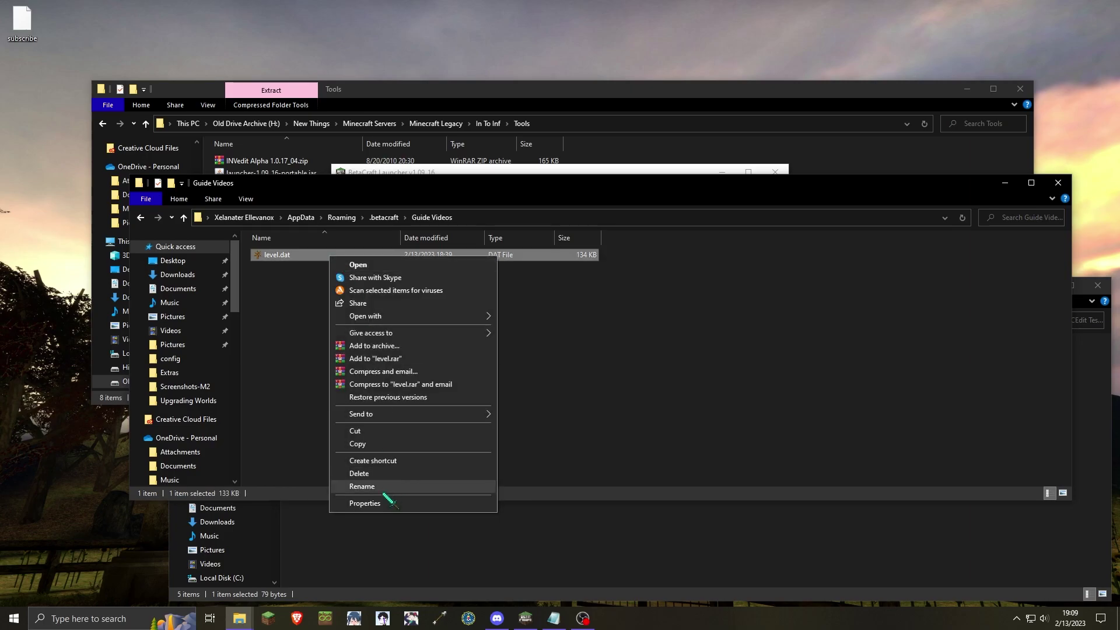
pyautogui.click(379, 486)
pyautogui.press('End')
pyautogui.press('BackSpace')
pyautogui.press('BackSpace')
pyautogui.press('BackSpace')
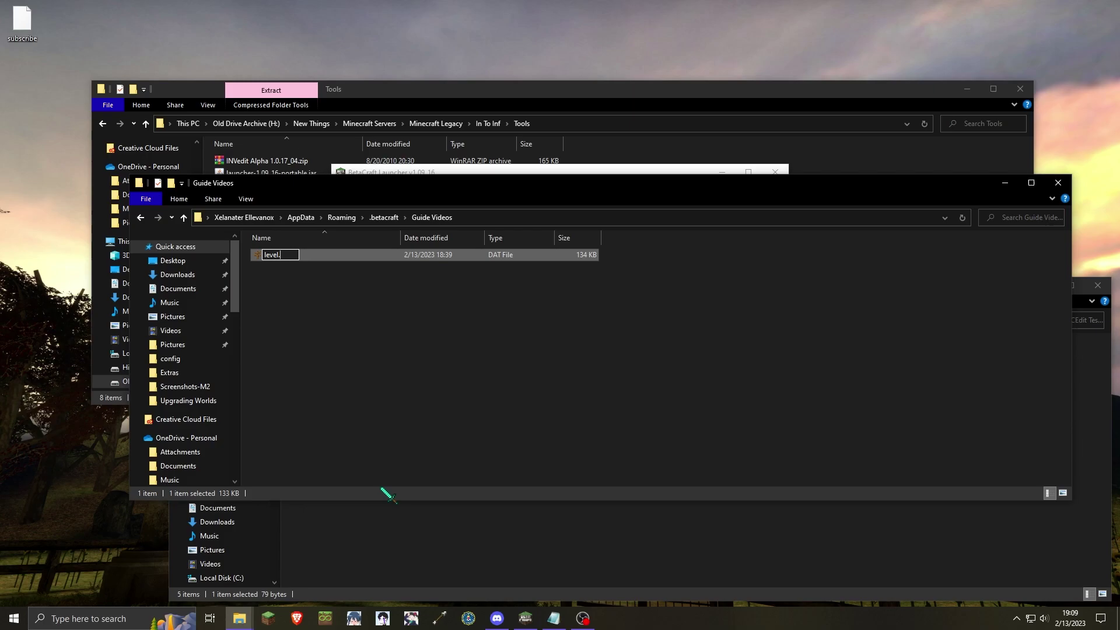
pyautogui.write('mine')
pyautogui.write('256')
pyautogui.write(' 256')
pyautogui.write(' 64')
pyautogui.press('Return')
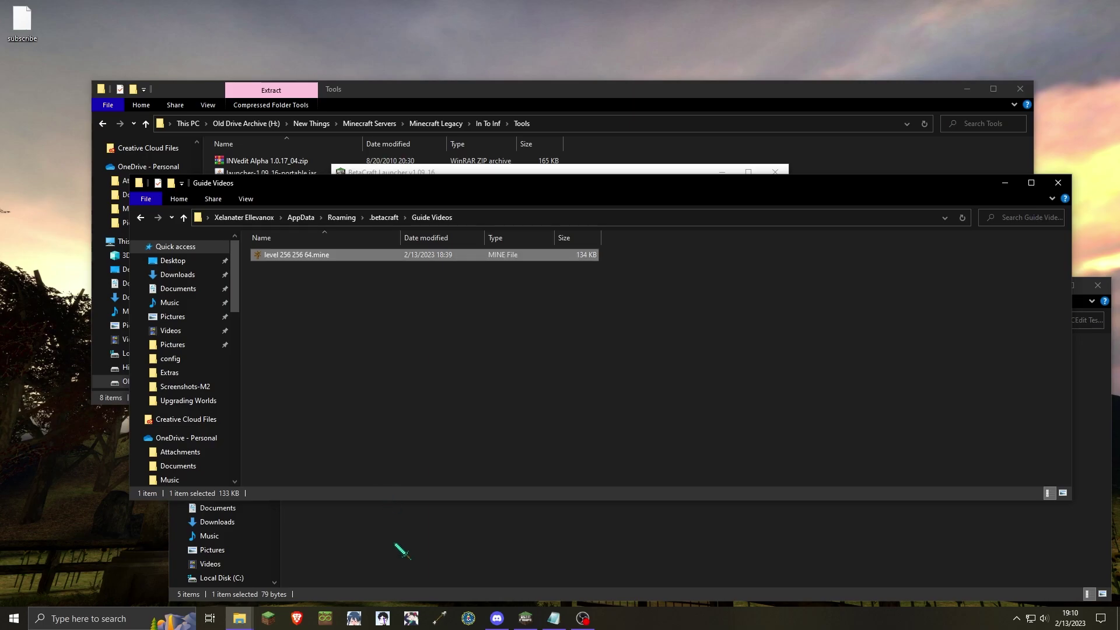
# Launch MCEdit and load level 256 256 64.mine from .betacraft > Guide Videos.
pyautogui.click(392, 542)
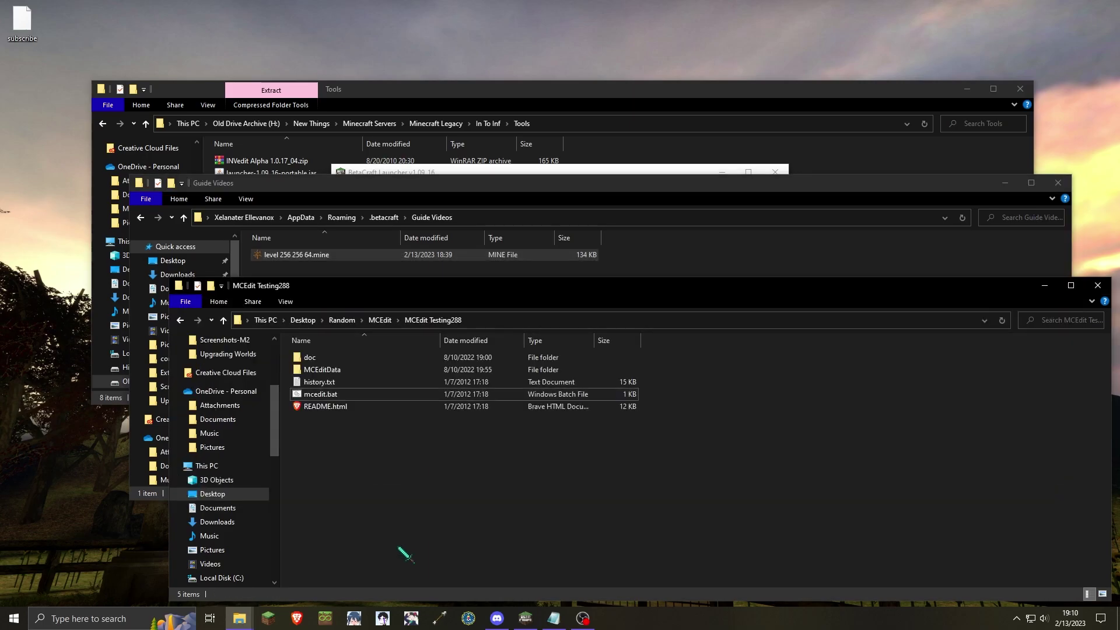
pyautogui.doubleClick(348, 395)
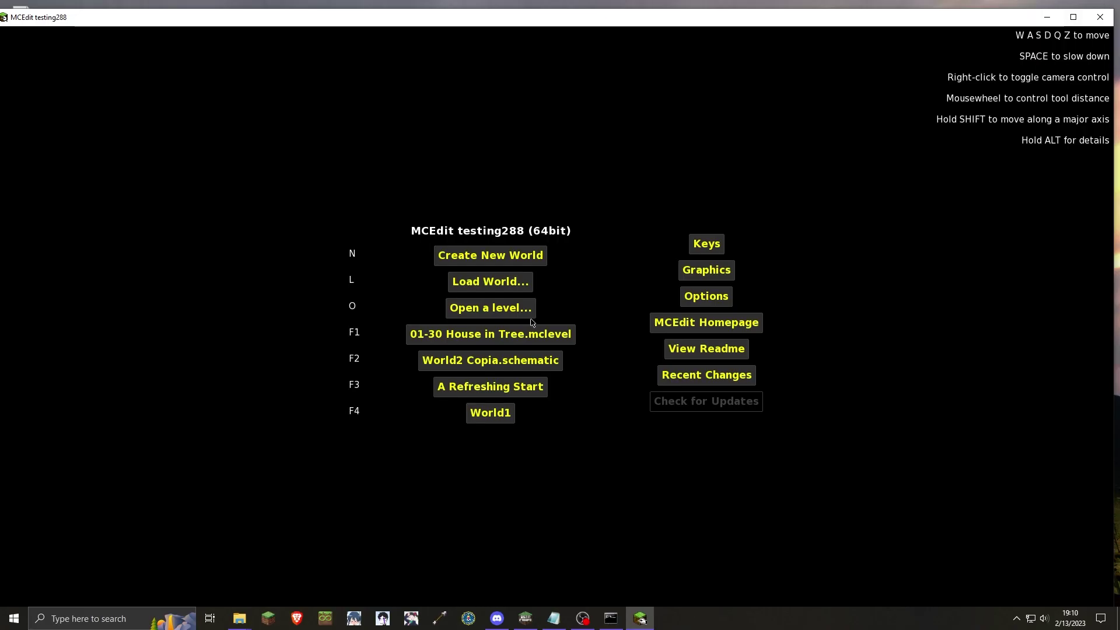
pyautogui.click(517, 314)
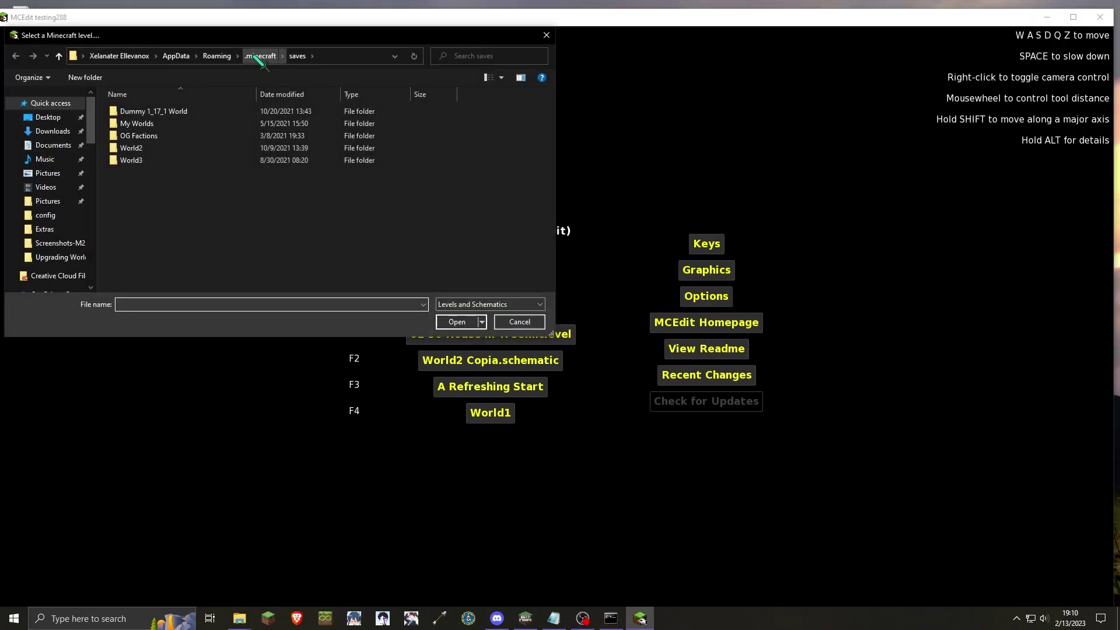
pyautogui.click(216, 55)
pyautogui.doubleClick(185, 112)
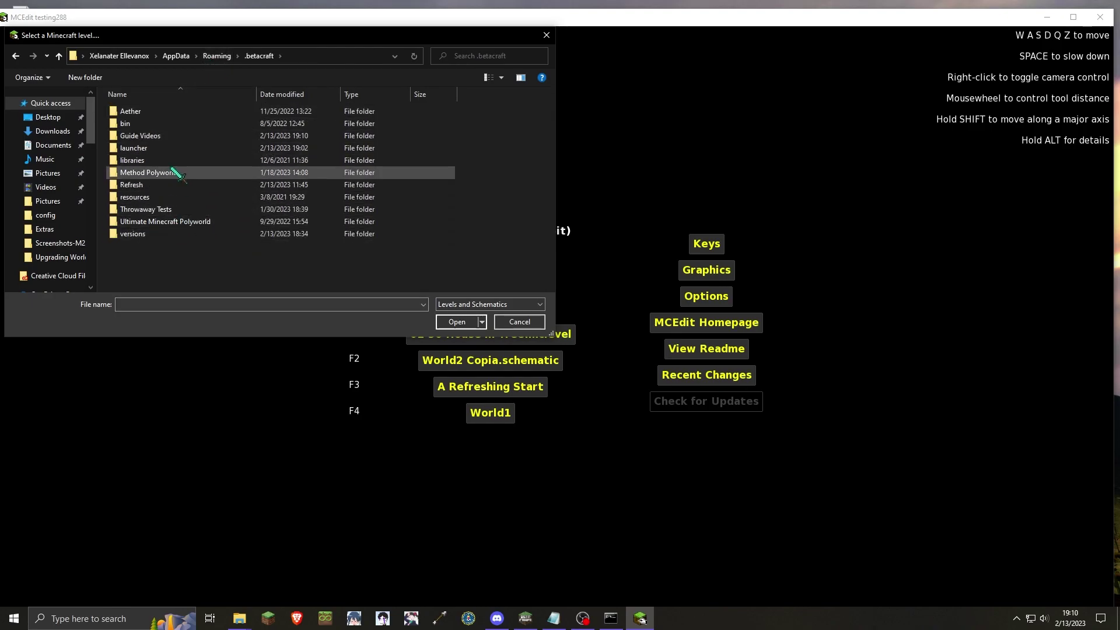
pyautogui.doubleClick(182, 136)
pyautogui.doubleClick(176, 112)
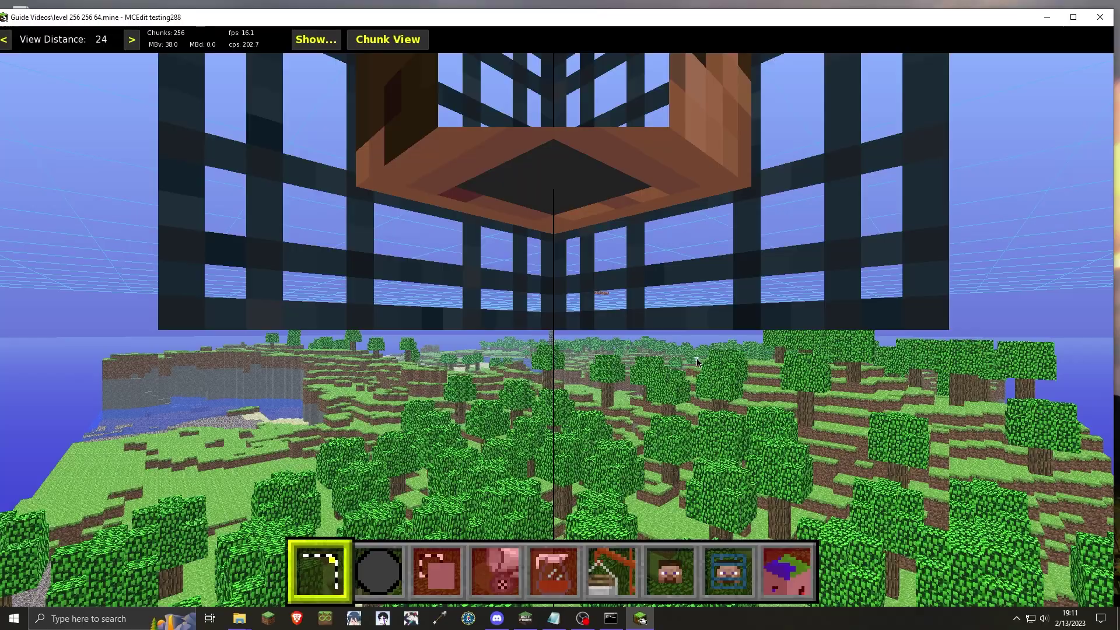
# Select the whole 256×256×64 world and export it as a schematic under its default name.
pyautogui.press('s')
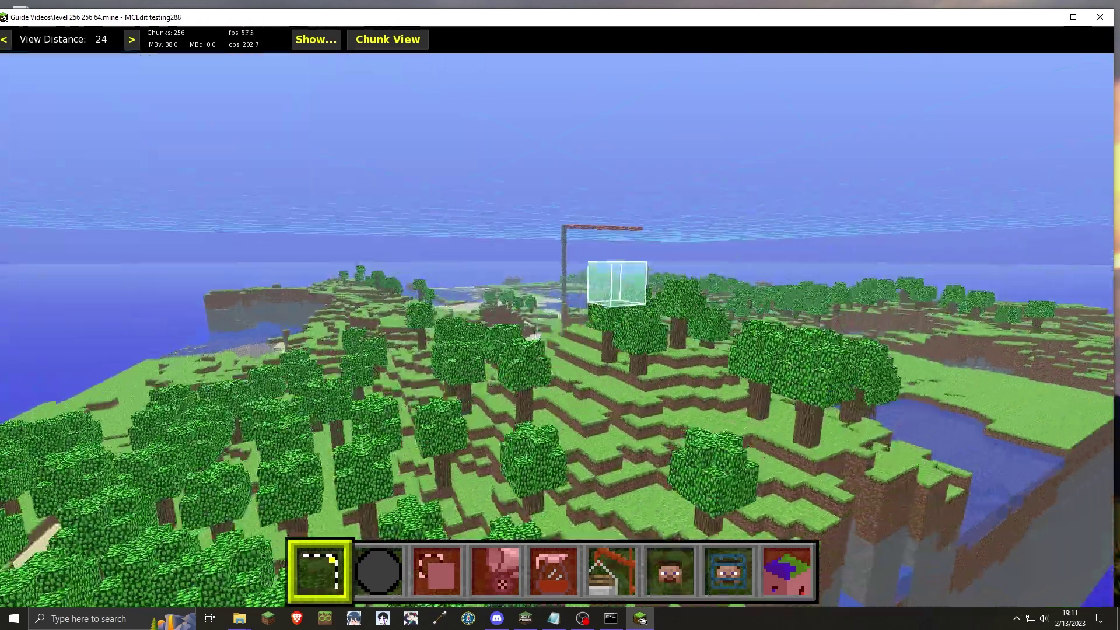
pyautogui.press('space')
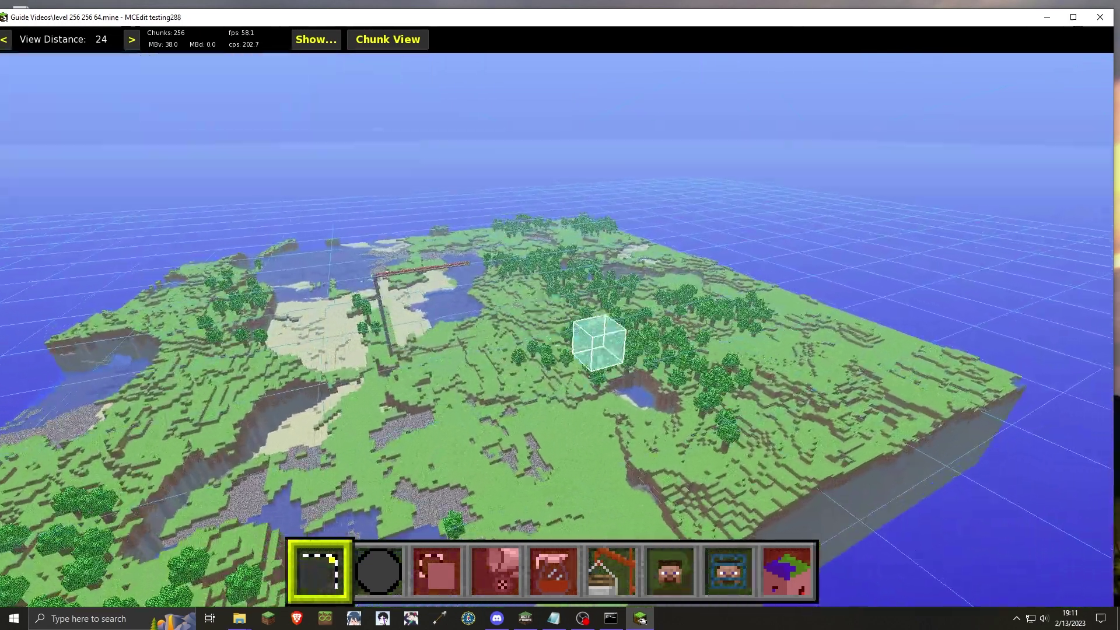
pyautogui.press('w')
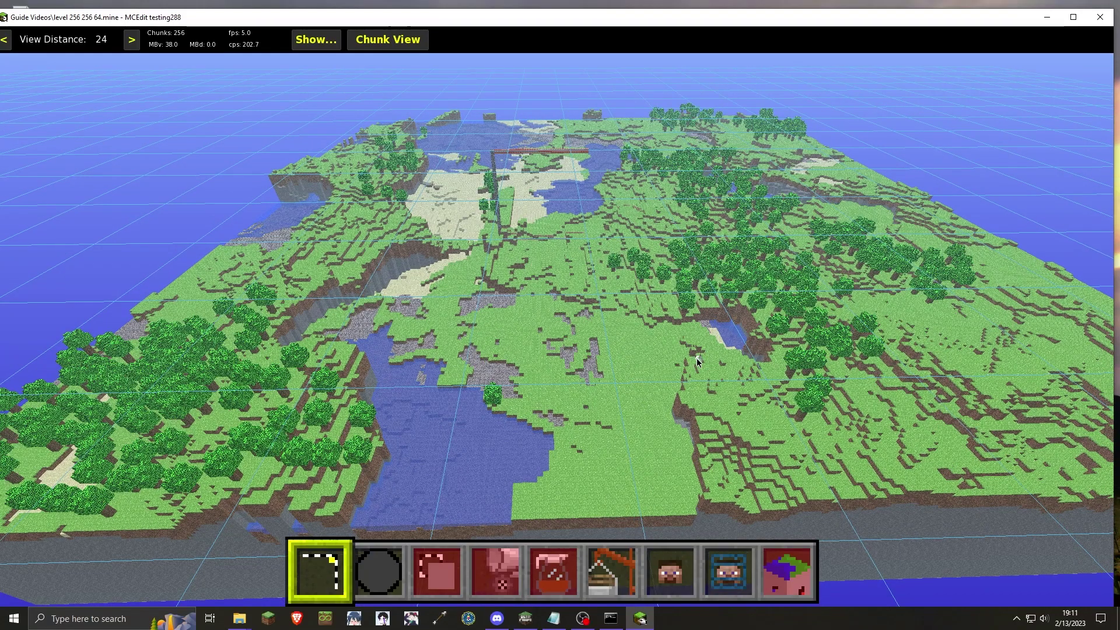
pyautogui.press('Escape')
pyautogui.hotkey('ctrl', 'a')
pyautogui.press('Escape')
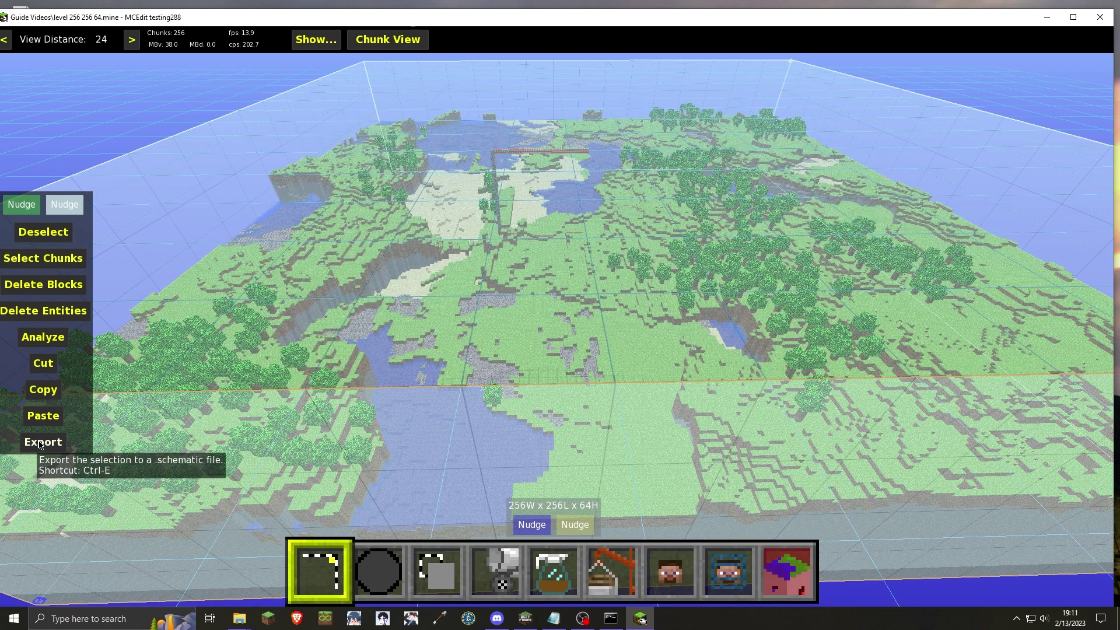
pyautogui.click(44, 441)
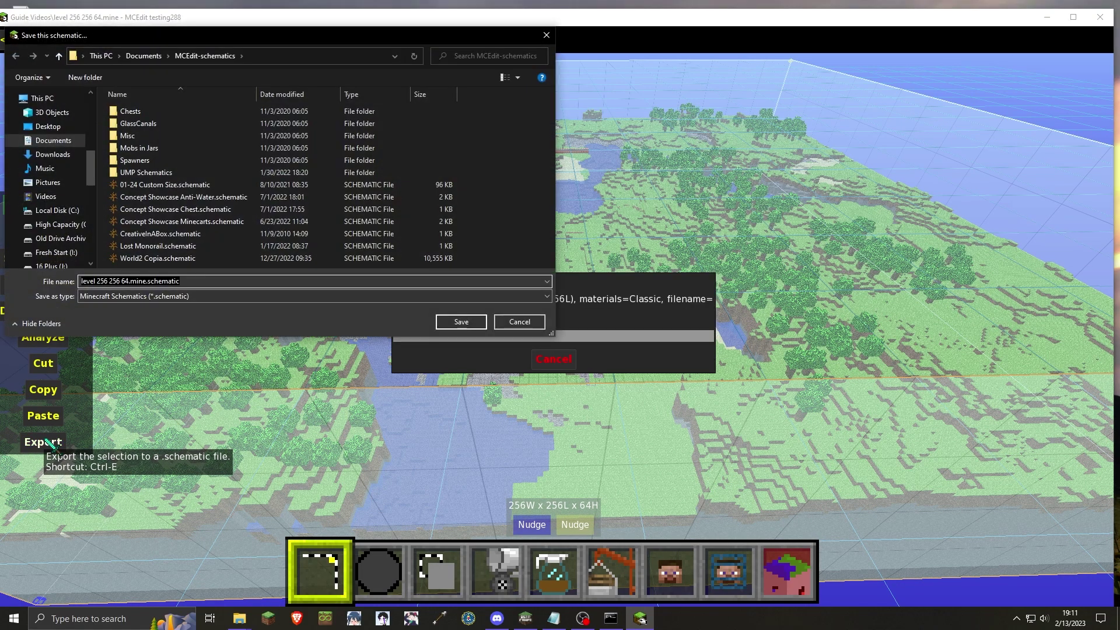
pyautogui.click(460, 322)
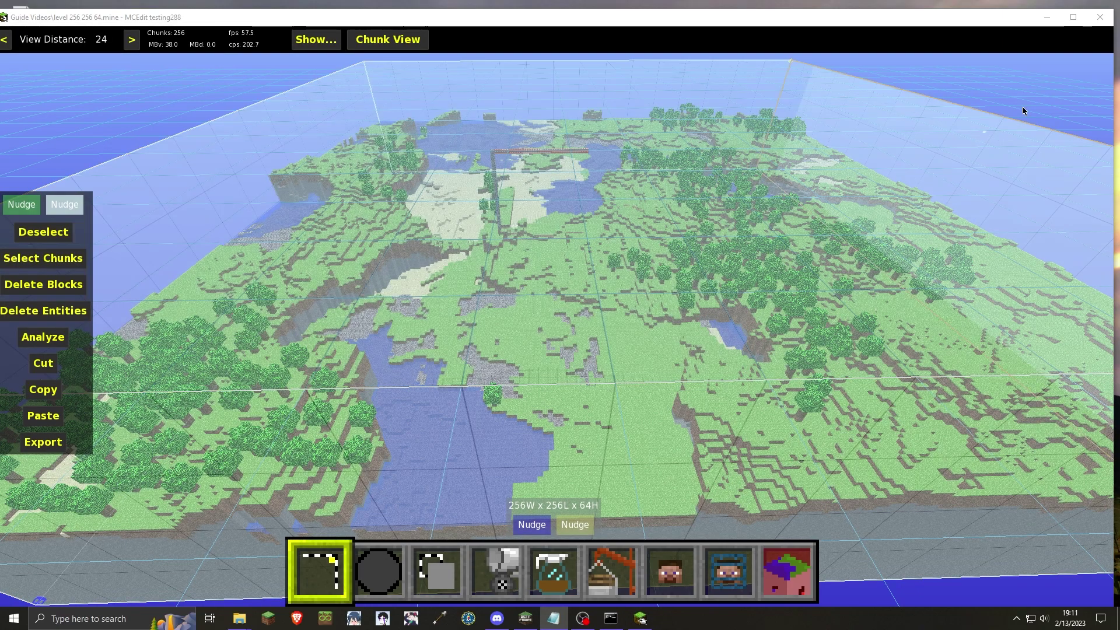
# Close MCEdit and open level 256 256 64.mine.schematic with NBTExplorer.
pyautogui.click(1100, 18)
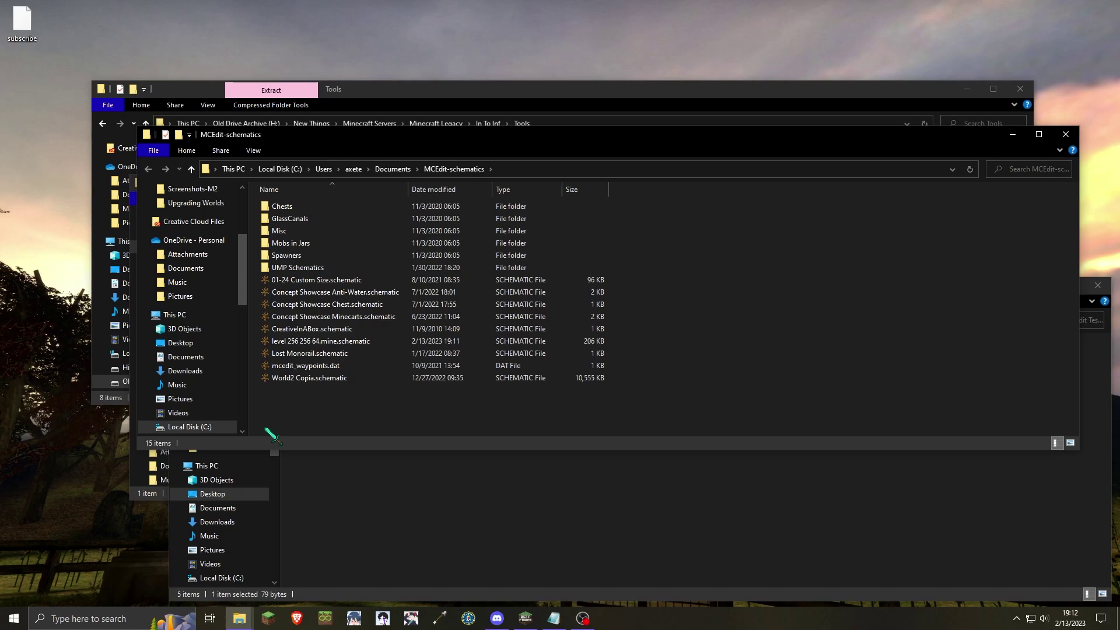
pyautogui.click(382, 342)
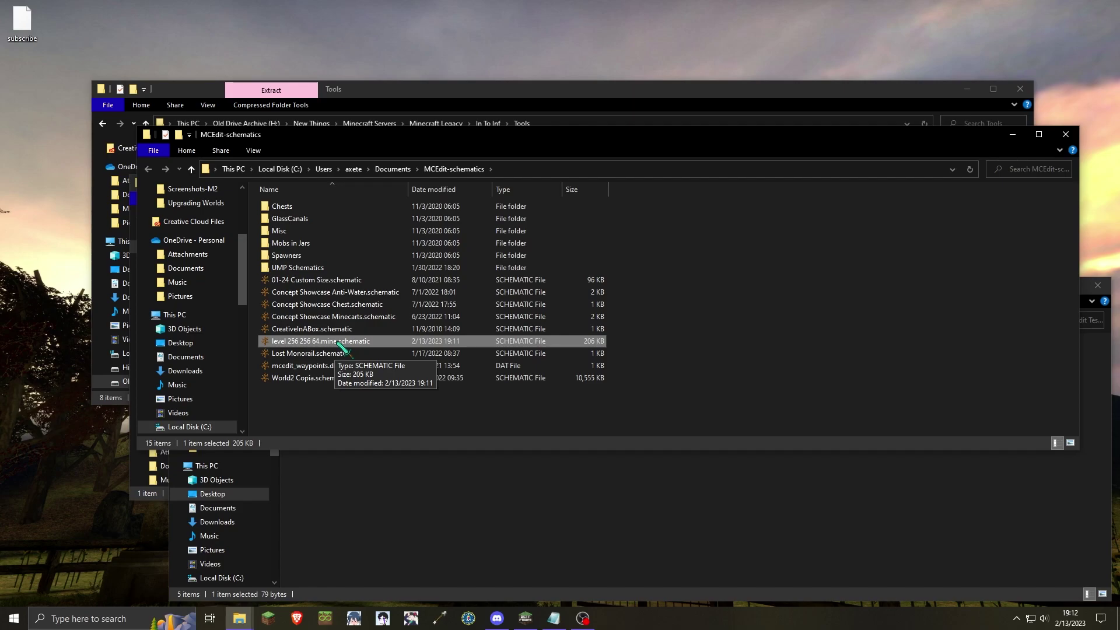
pyautogui.rightClick(338, 343)
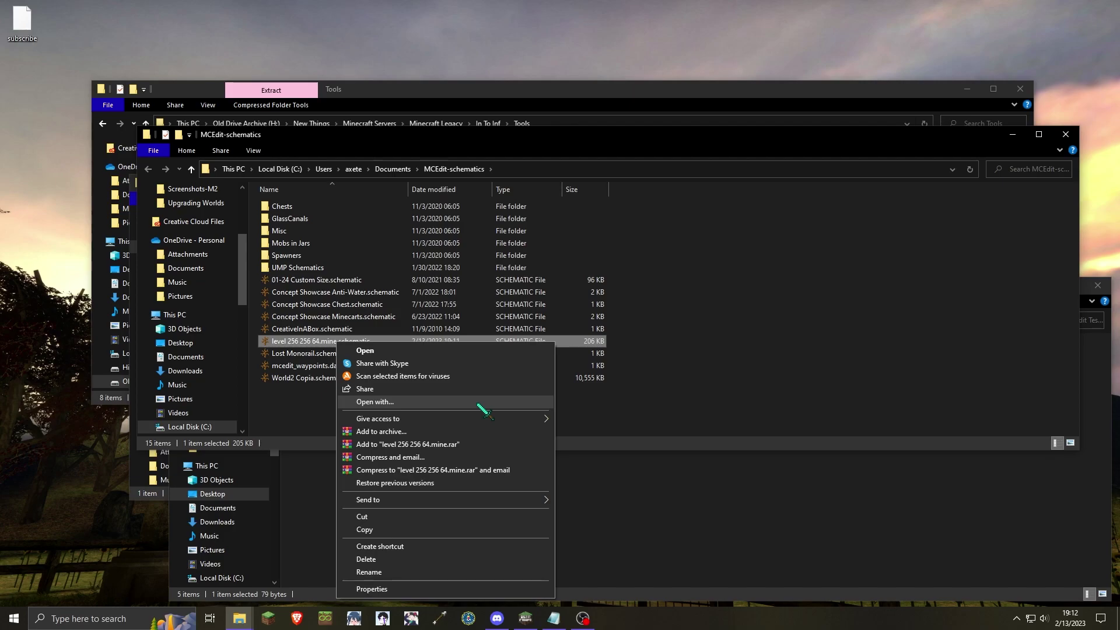
pyautogui.click(505, 401)
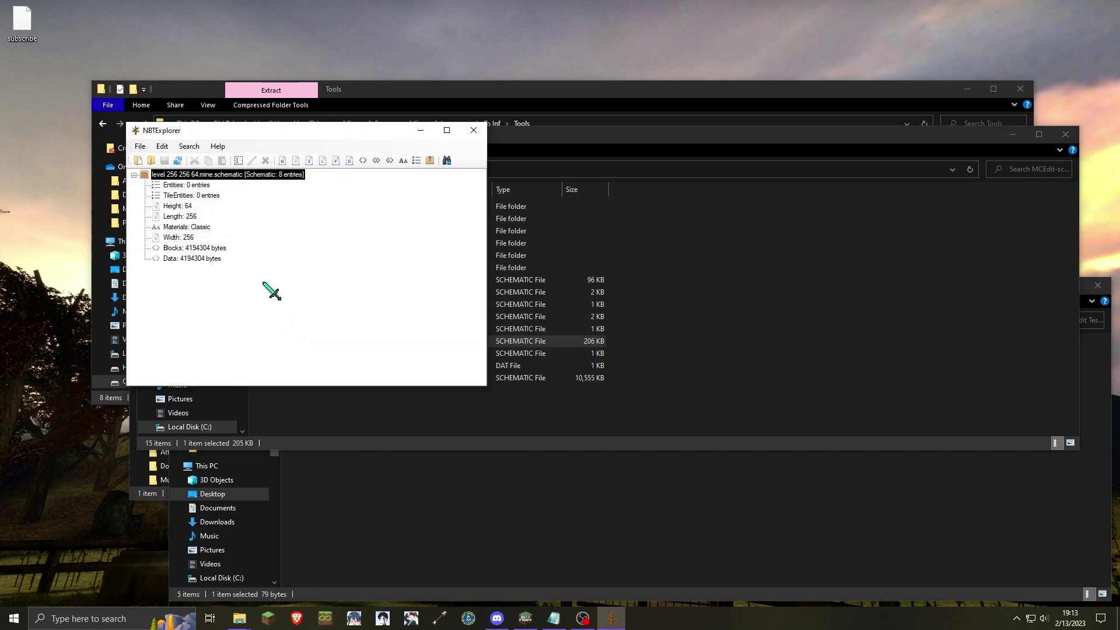
# Export the schematic's Blocks byte array as 'Classic Blocks', then close the Blocks editor.
pyautogui.doubleClick(210, 249)
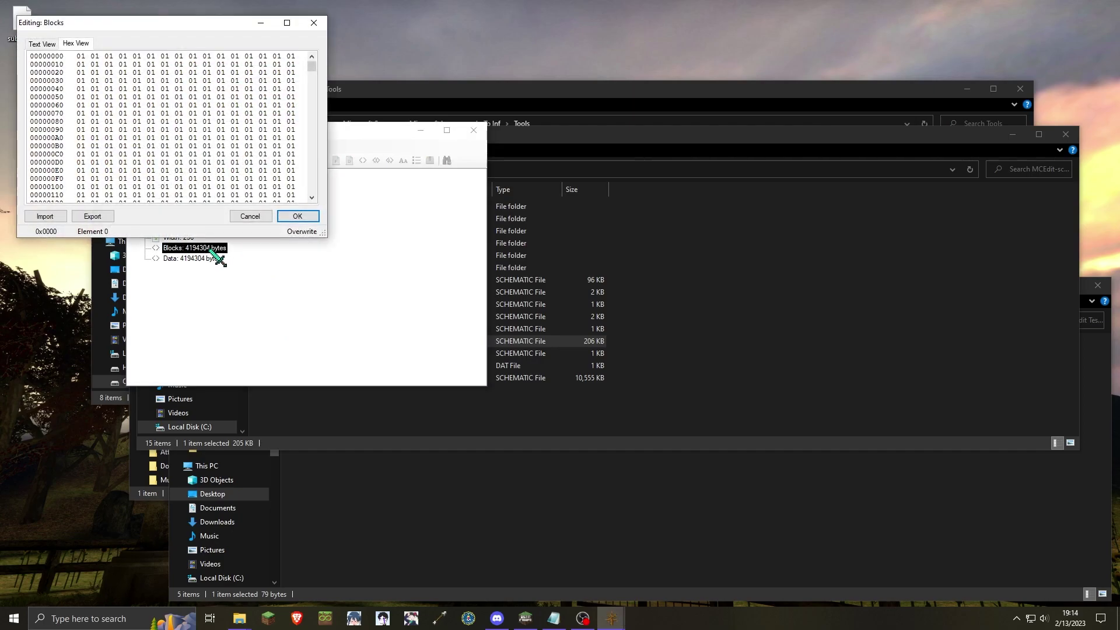
pyautogui.click(103, 217)
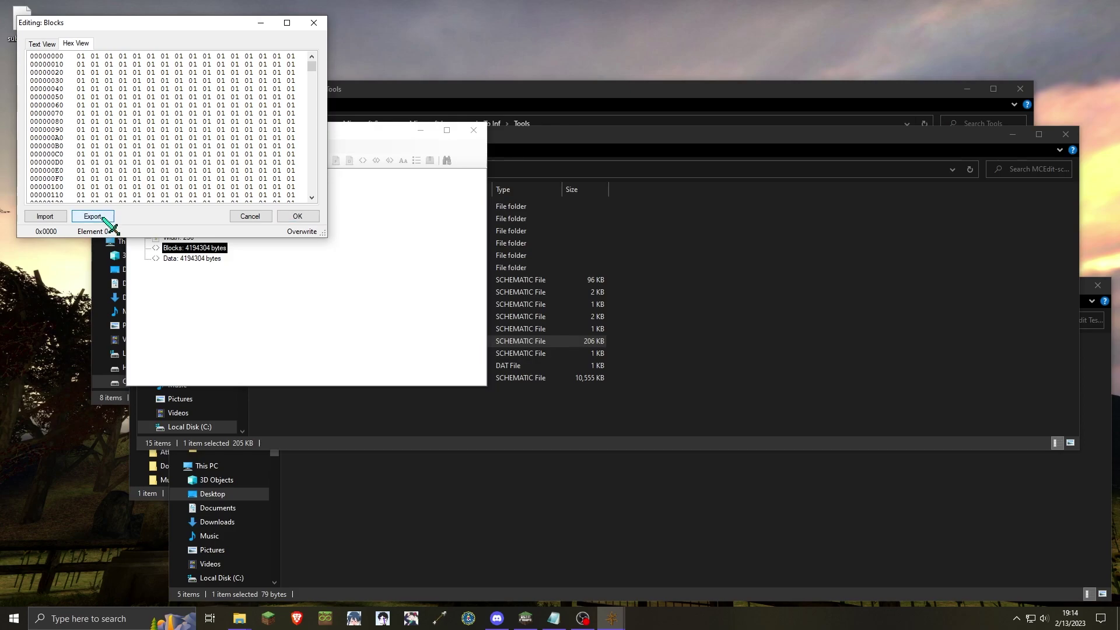
pyautogui.write('Class')
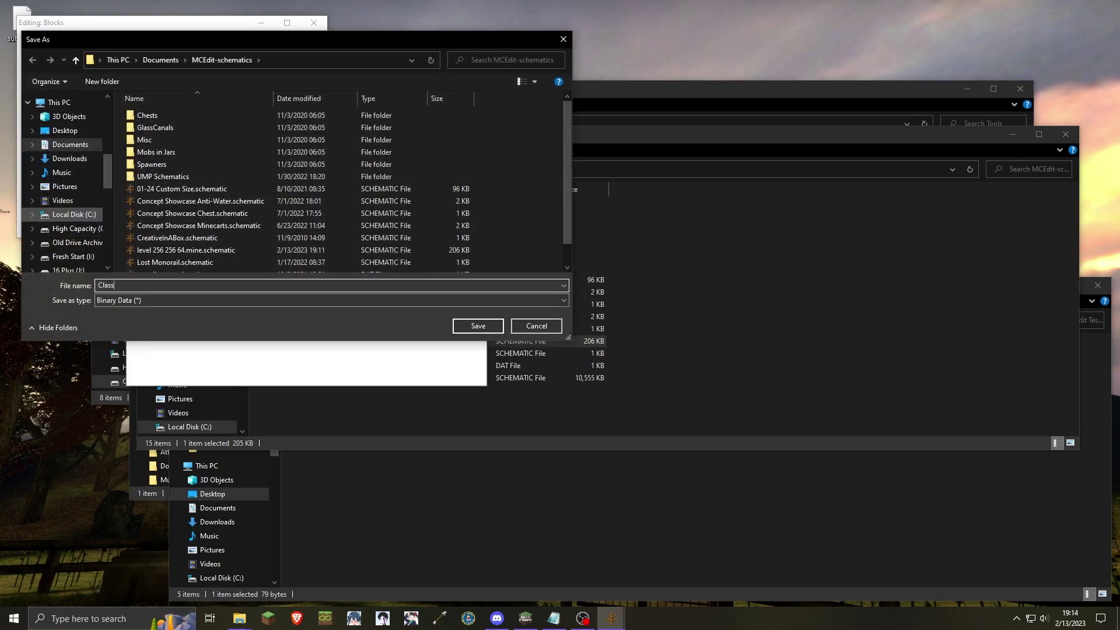
pyautogui.write('ic Blocks')
pyautogui.click(476, 326)
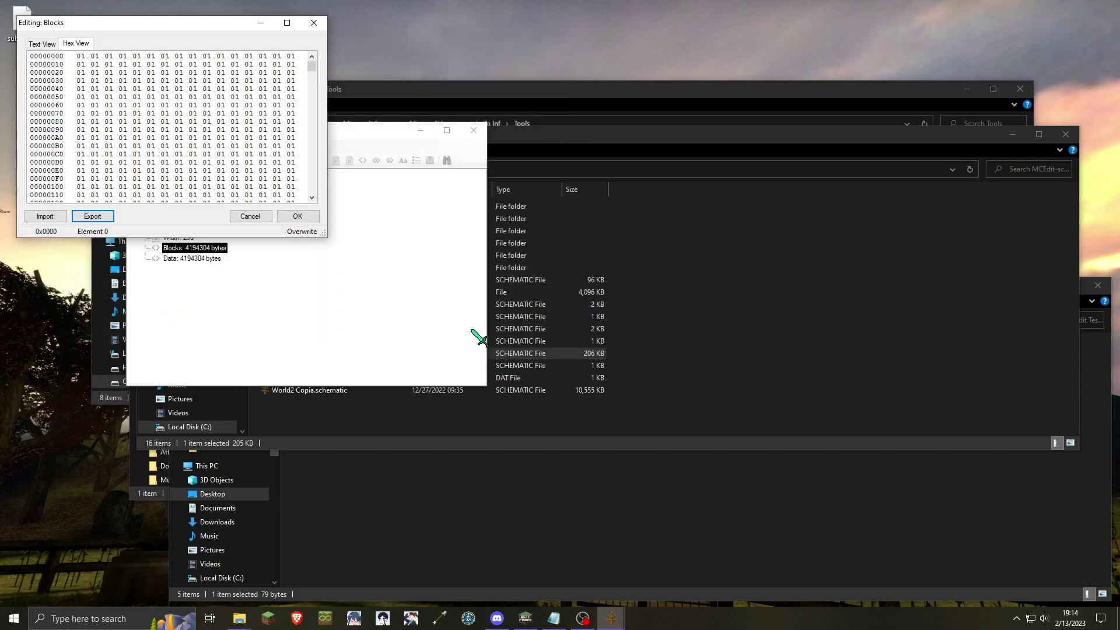
pyautogui.click(313, 22)
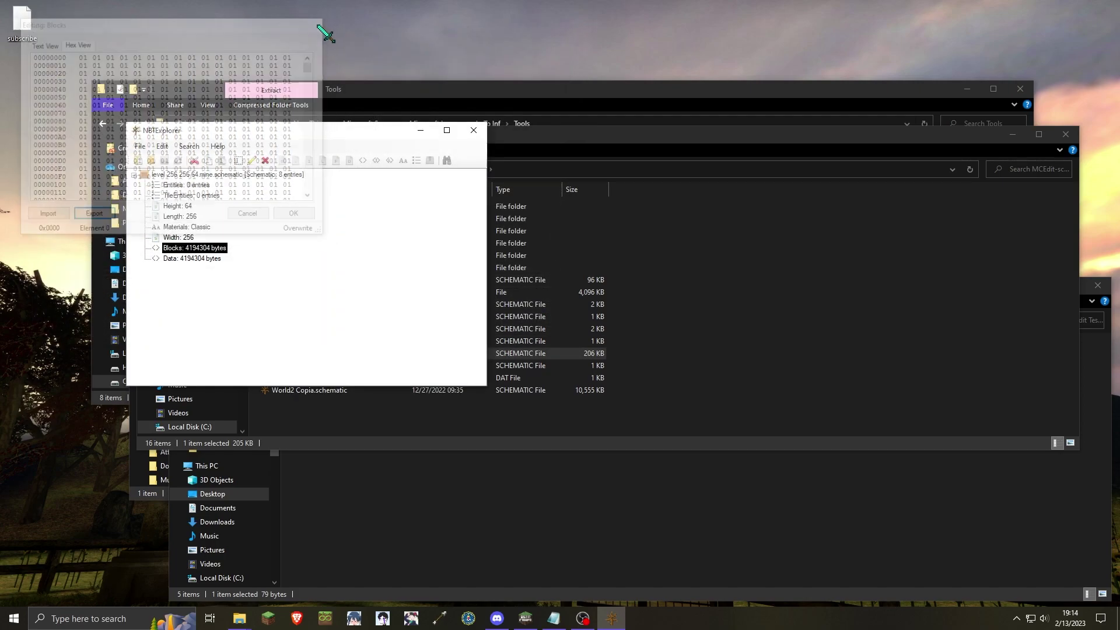
# Open Upgrade.mclevel from the Documents folder via File > Open.
pyautogui.click(141, 147)
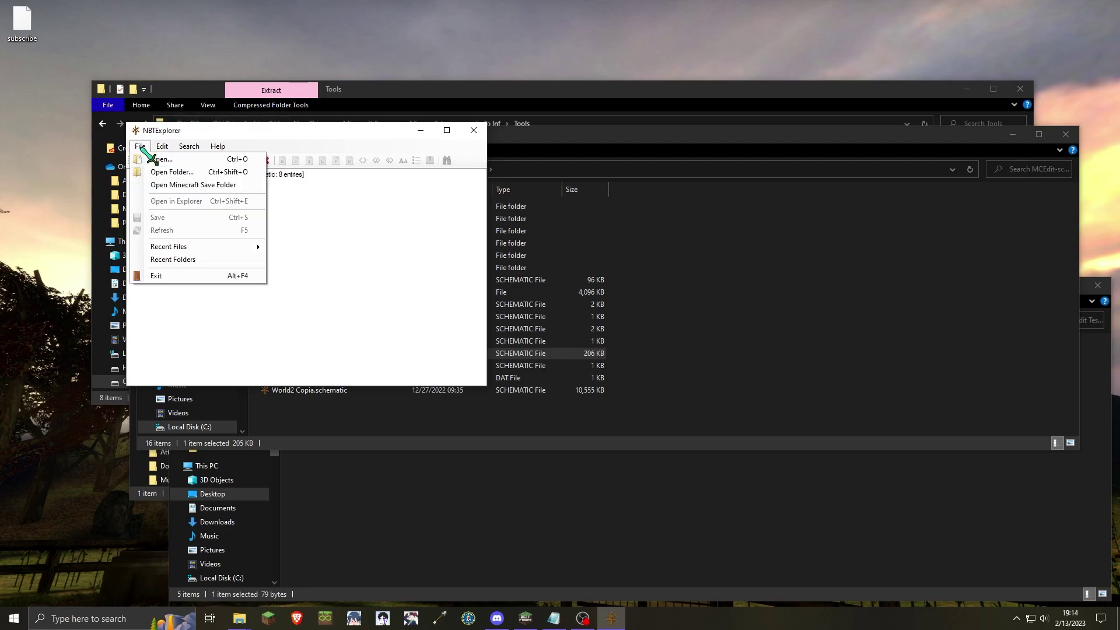
pyautogui.click(194, 160)
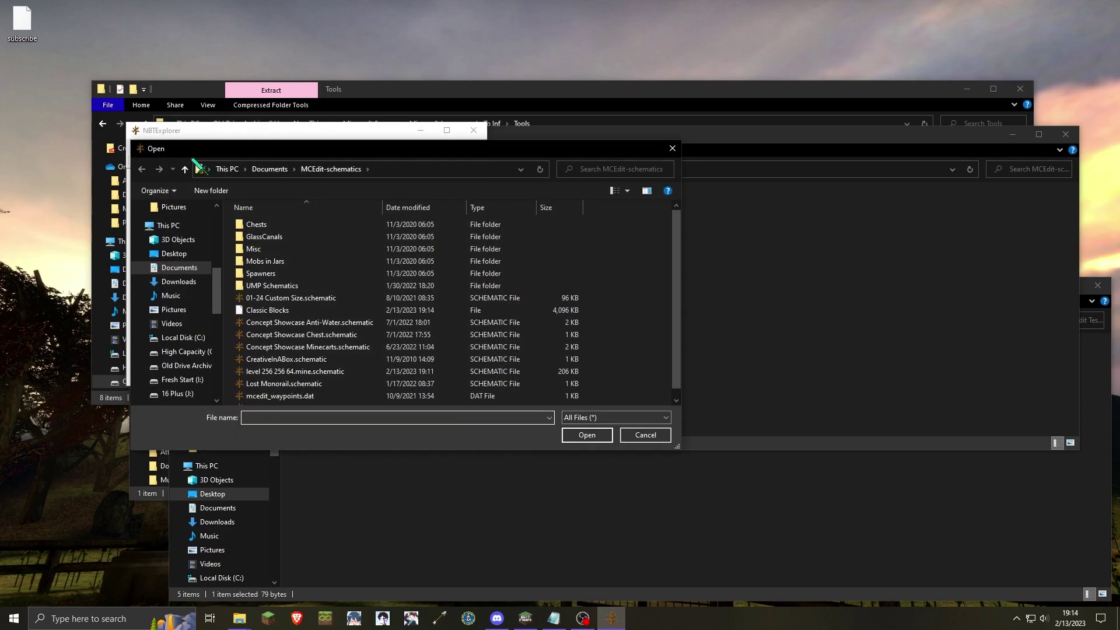
pyautogui.click(274, 169)
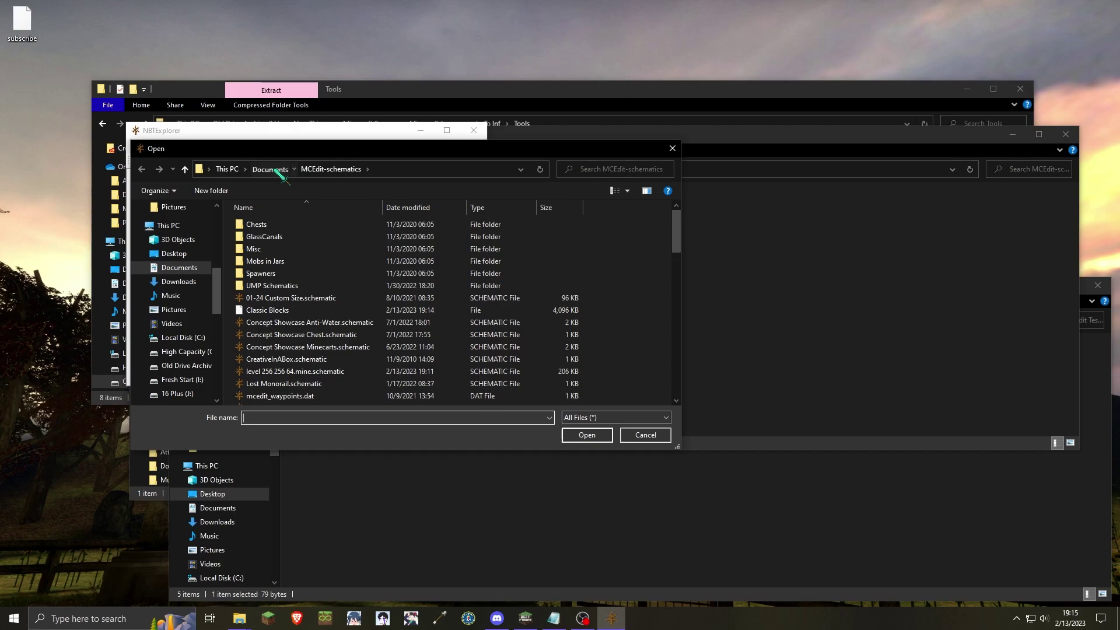
pyautogui.moveTo(672, 236); pyautogui.dragTo(676, 389)
pyautogui.click(560, 374)
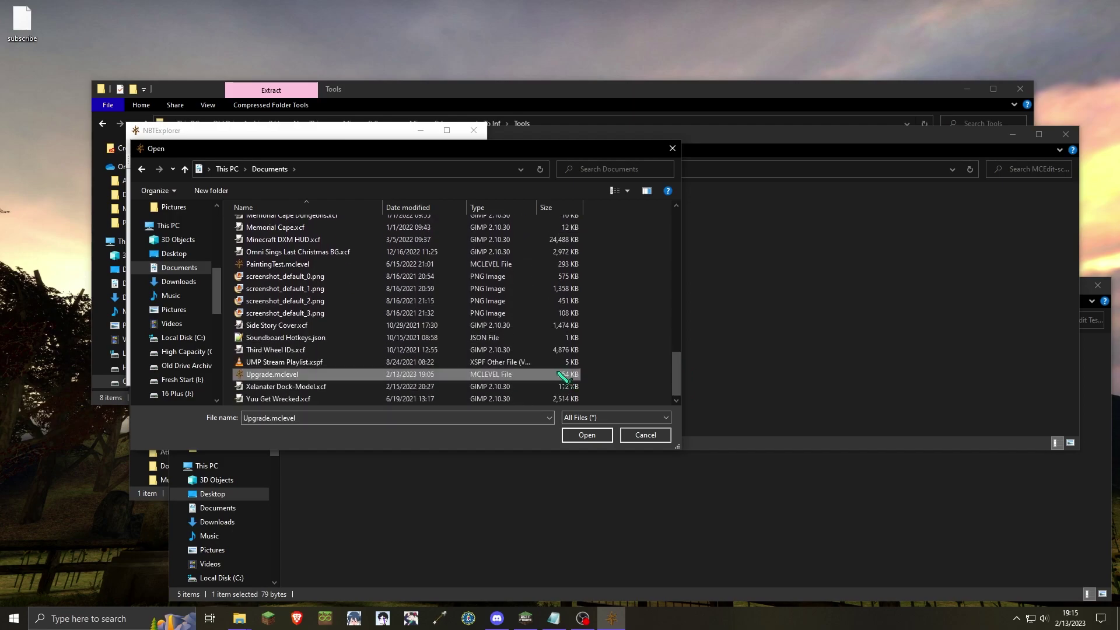
pyautogui.click(586, 435)
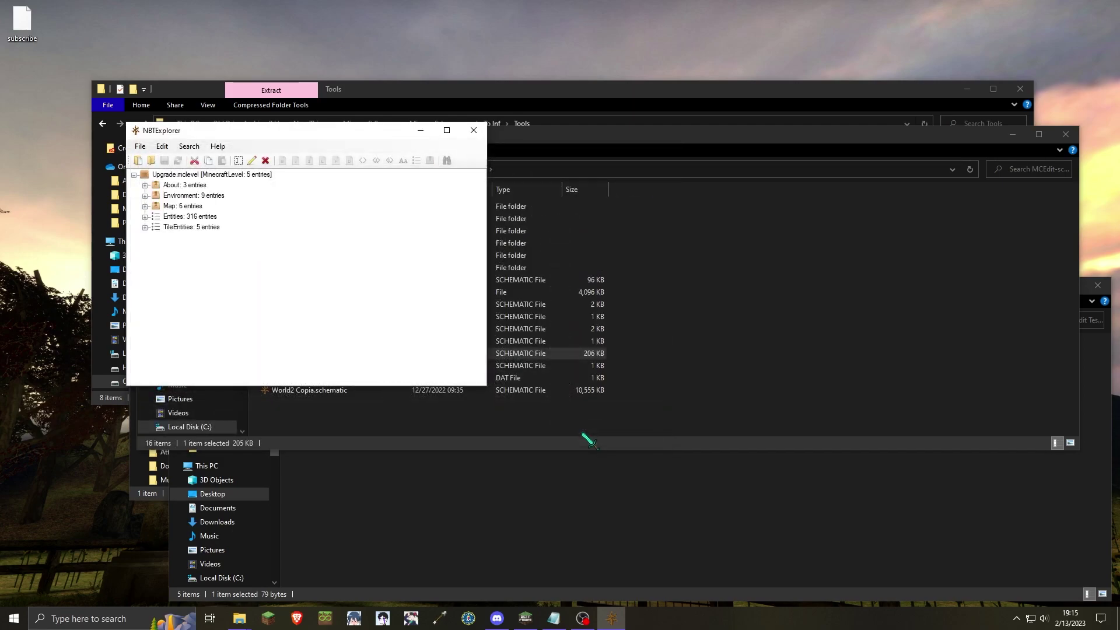
# Import the Classic Blocks file from MCEdit-schematics into the Map's Blocks array.
pyautogui.click(145, 206)
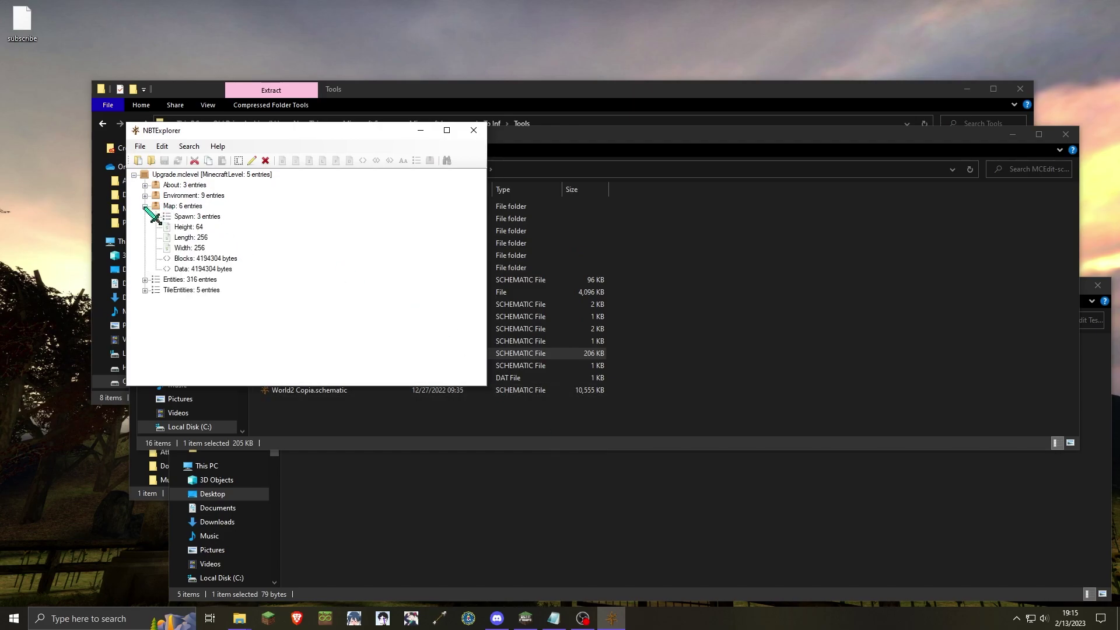
pyautogui.click(214, 258)
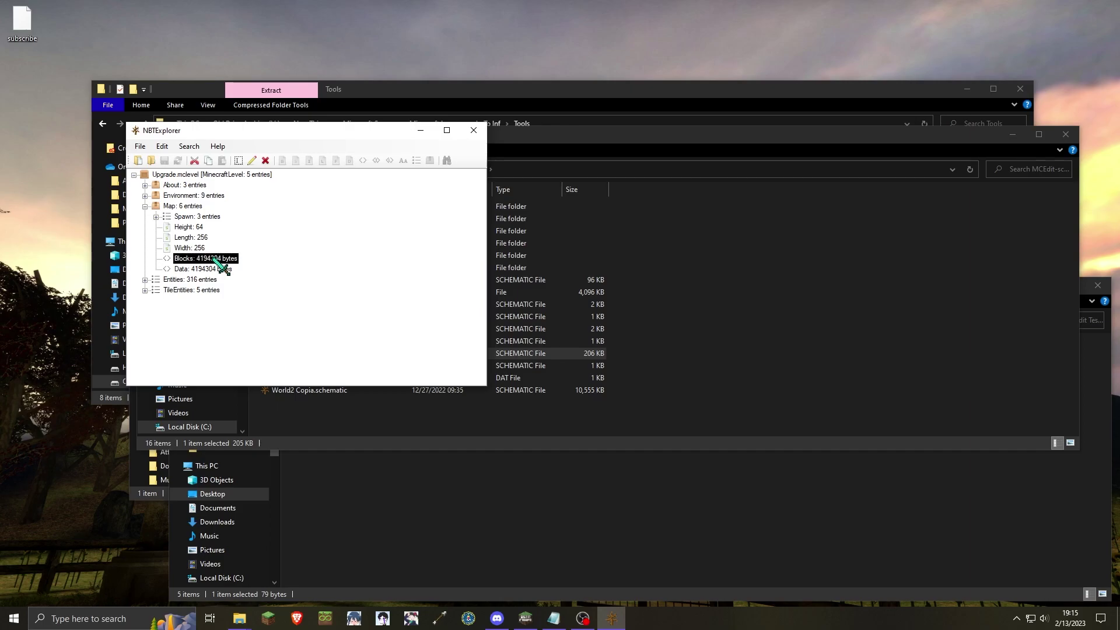
pyautogui.doubleClick(214, 258)
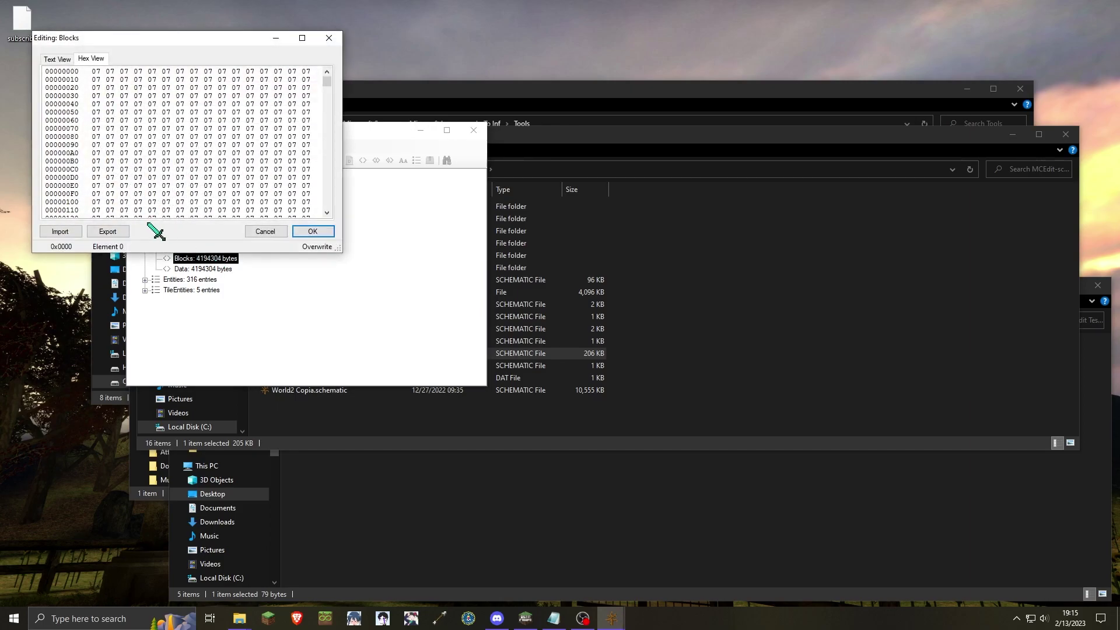
pyautogui.click(64, 231)
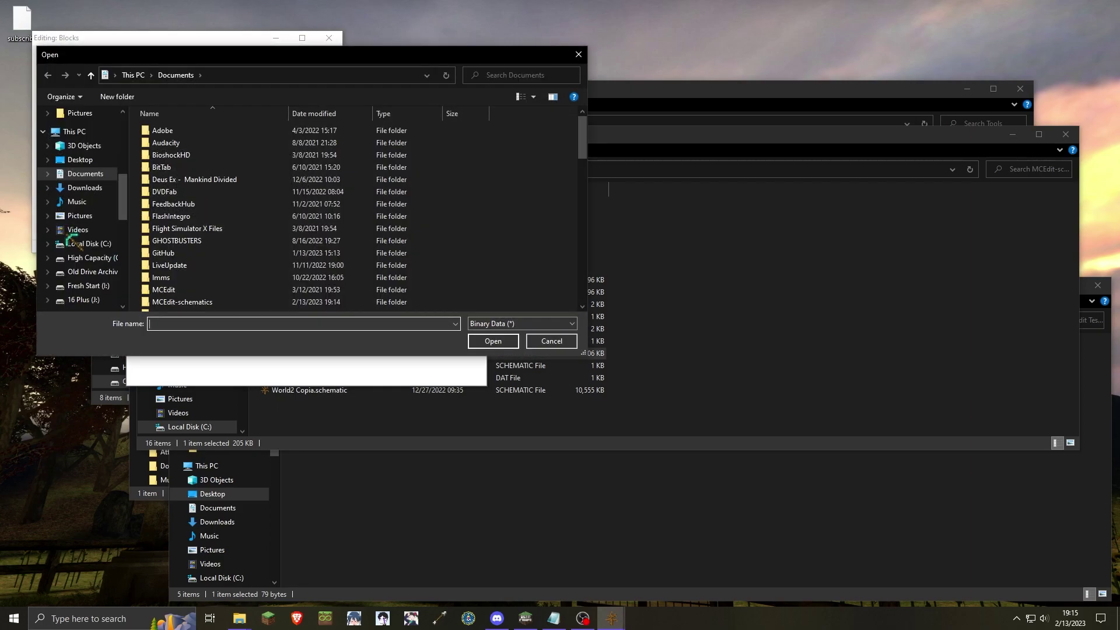
pyautogui.doubleClick(322, 302)
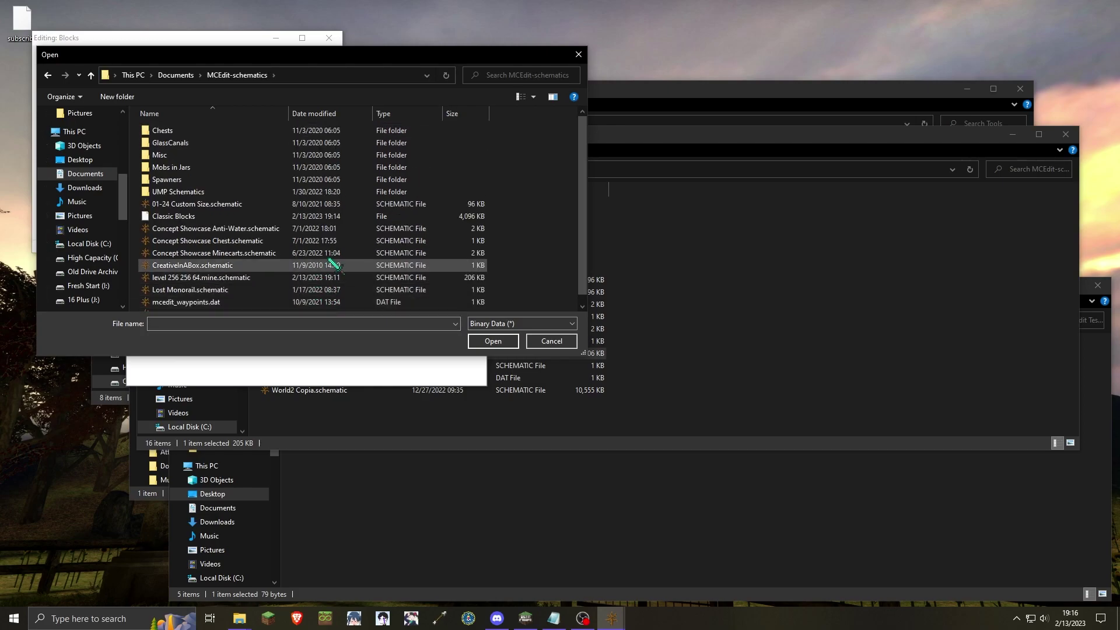
pyautogui.click(350, 221)
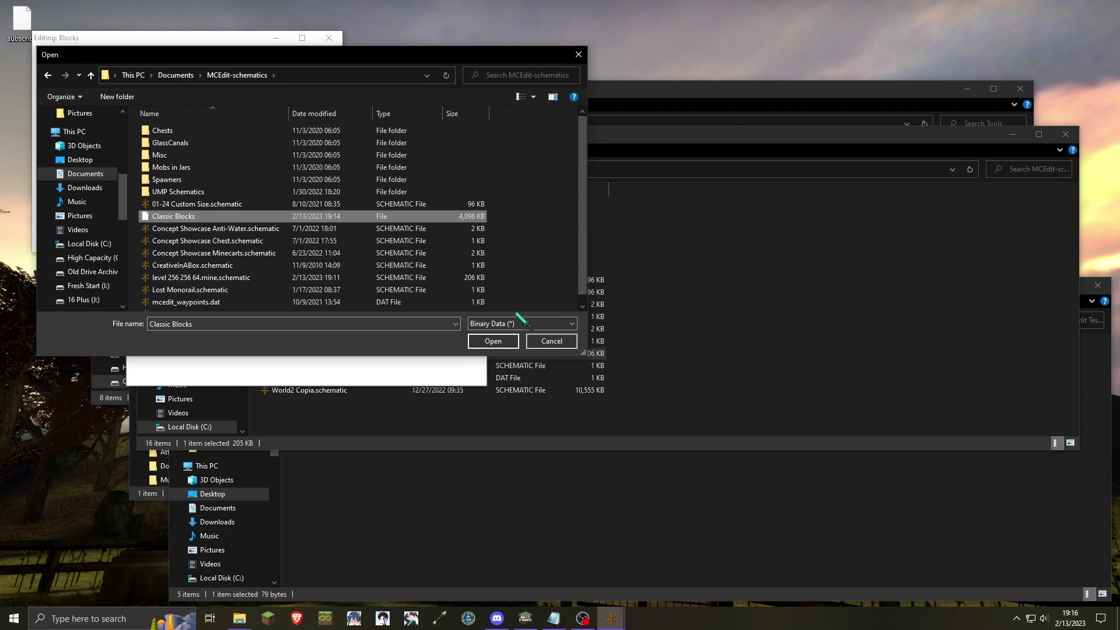
pyautogui.click(493, 342)
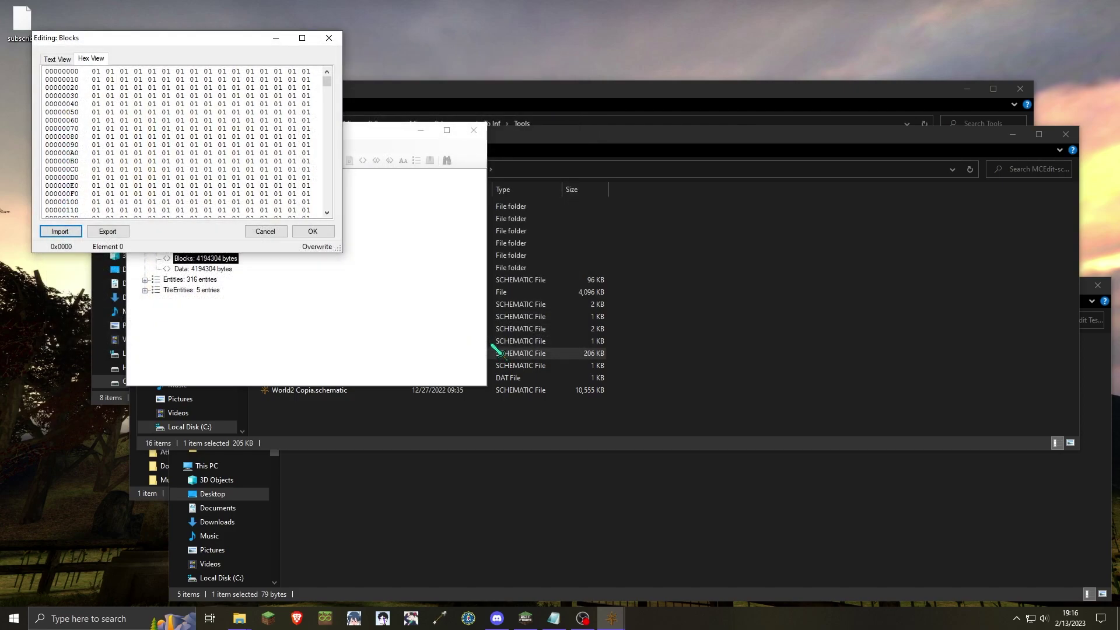
pyautogui.click(318, 231)
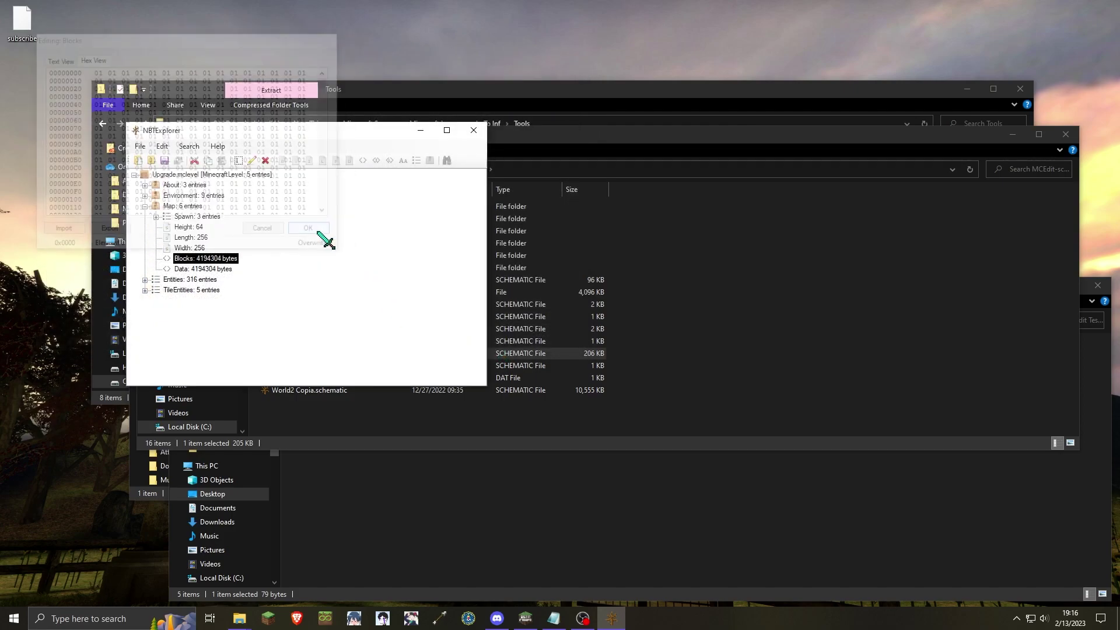
# Save Upgrade.mclevel, close NBTExplorer, and open Upgrade.mclevel from Documents in MCEdit.
pyautogui.click(170, 162)
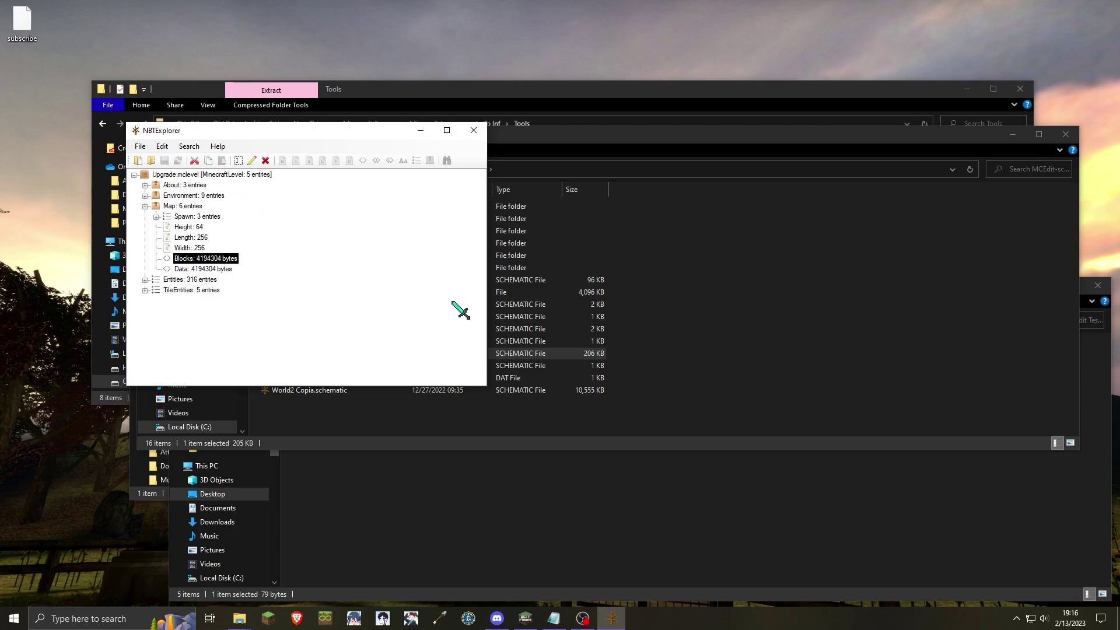
pyautogui.click(474, 130)
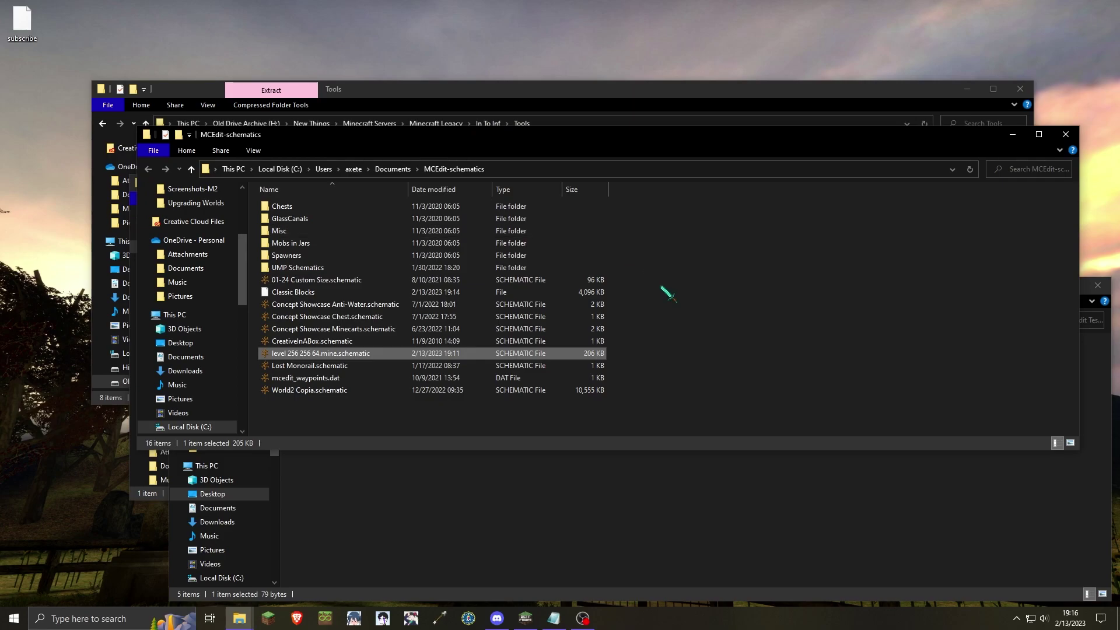
pyautogui.click(660, 484)
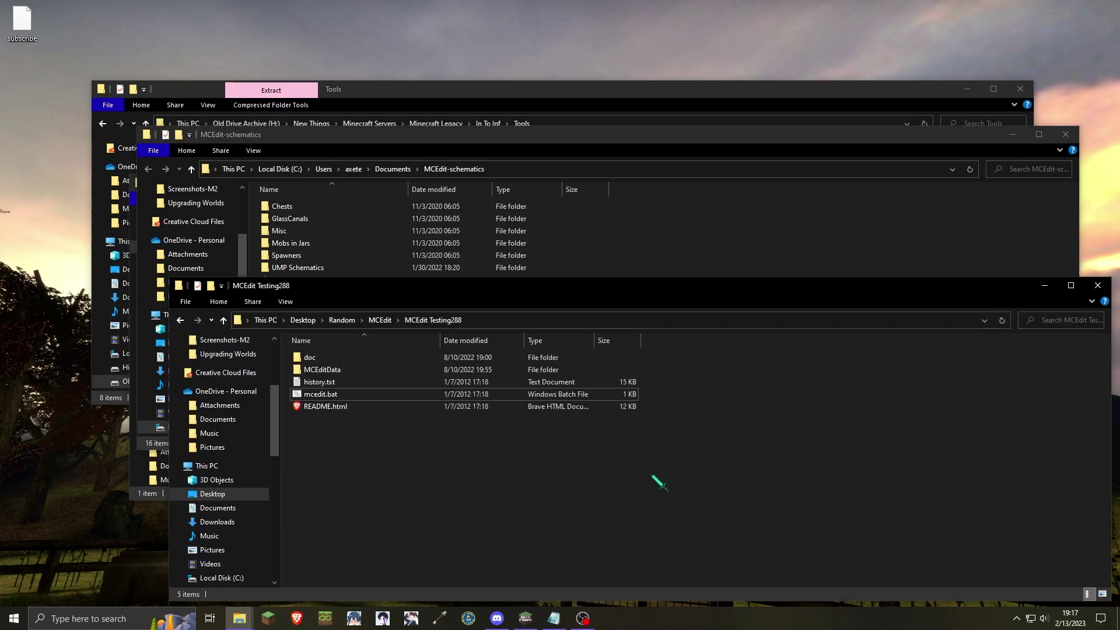
pyautogui.doubleClick(542, 397)
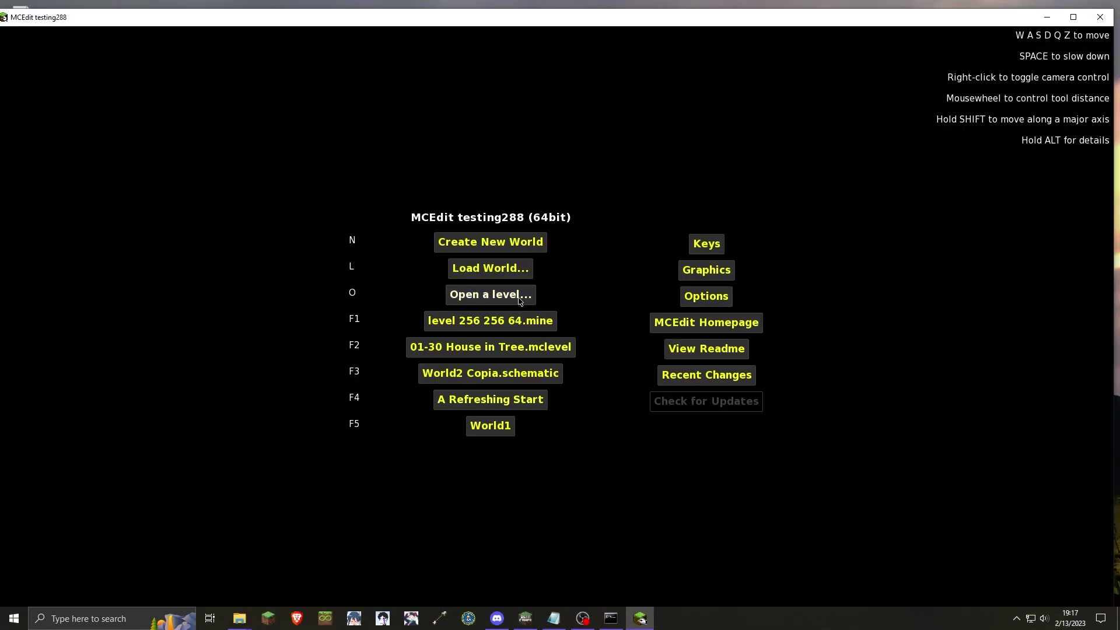
pyautogui.click(519, 299)
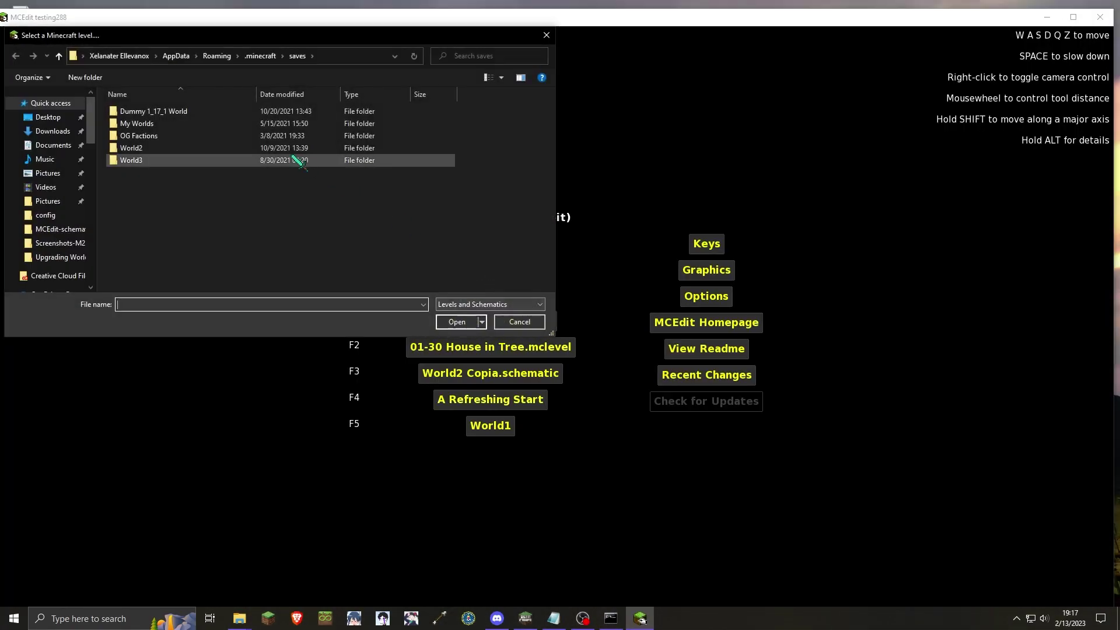
pyautogui.click(43, 147)
pyautogui.scroll(-7, 350, 193)
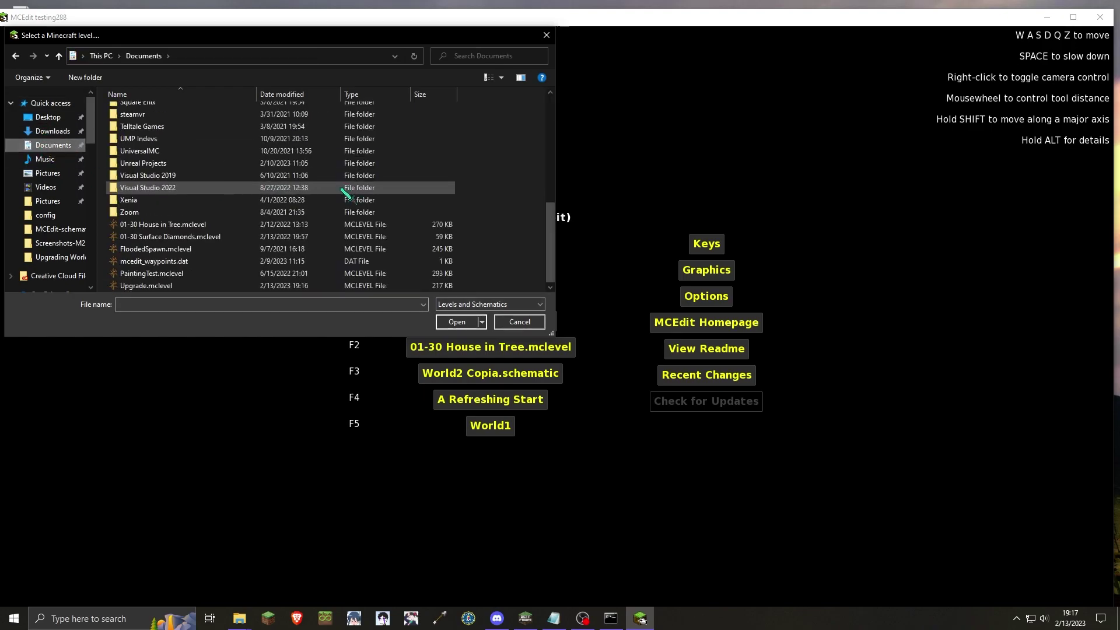
pyautogui.click(302, 286)
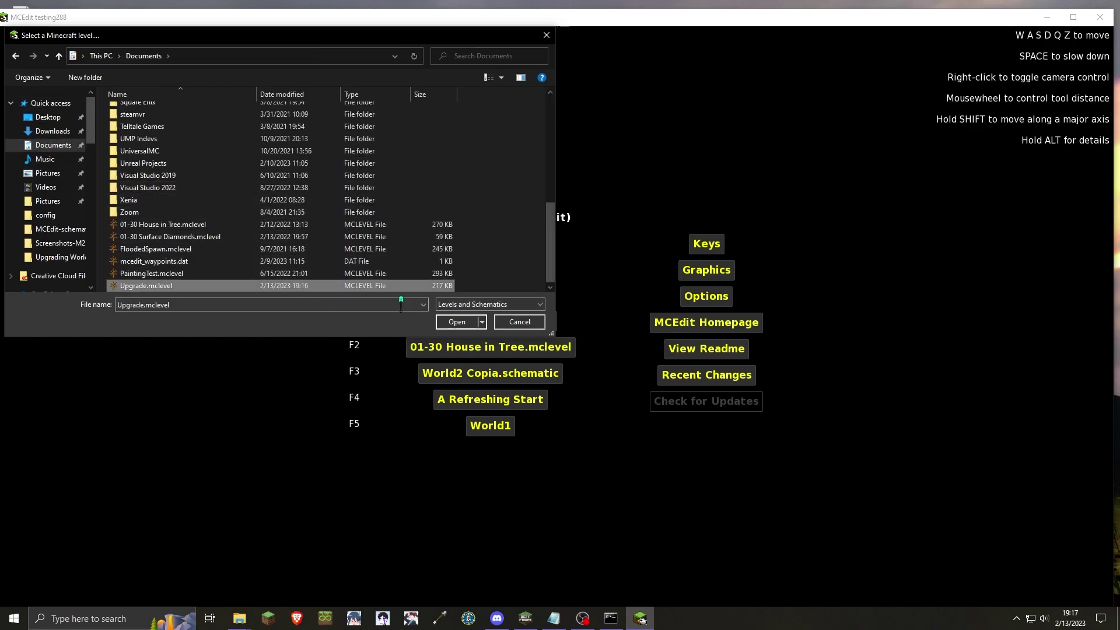
pyautogui.click(456, 322)
# Fly around to inspect the imported island terrain, then quit MCEdit.
pyautogui.moveTo(453, 317); pyautogui.dragTo(601, 328, button='right')
pyautogui.moveTo(535, 349); pyautogui.dragTo(452, 320, button='right')
pyautogui.press('Escape')
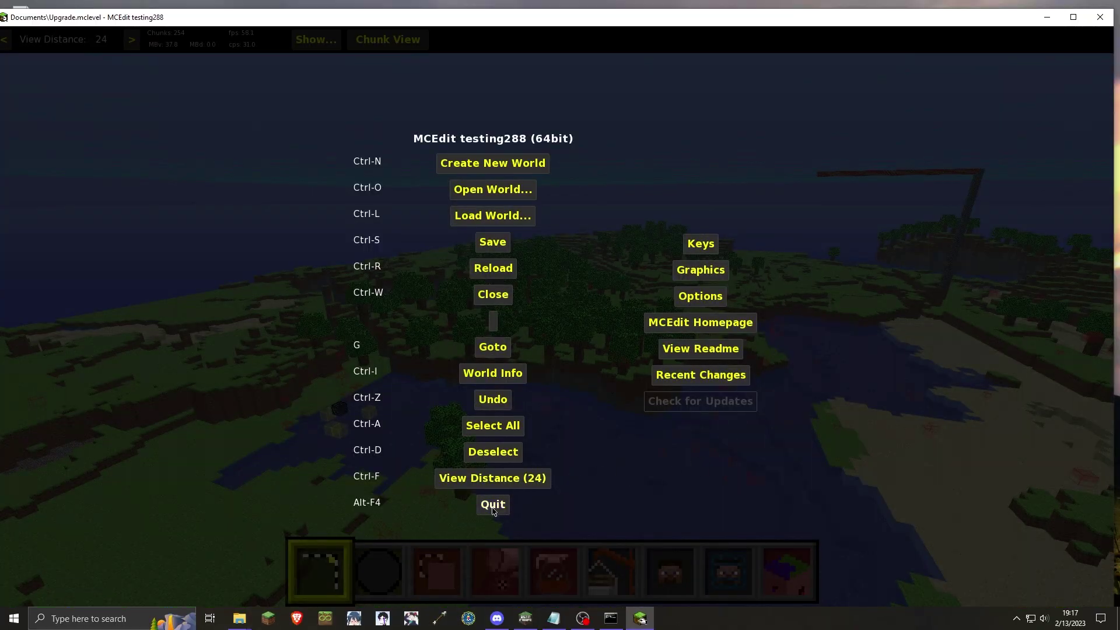
pyautogui.click(493, 505)
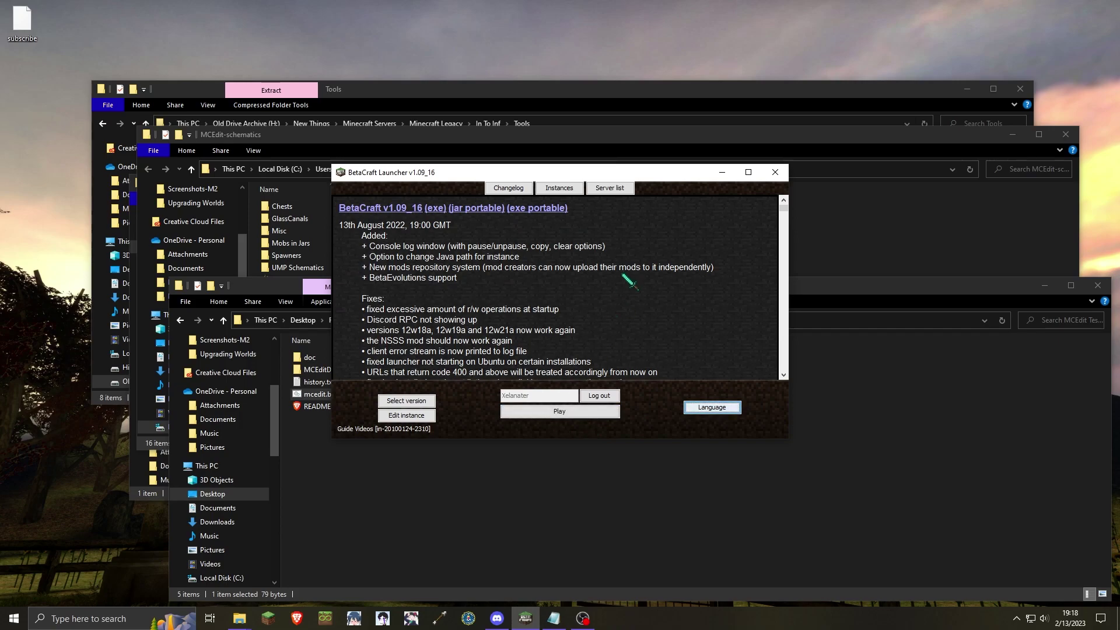
# Load Upgrade.mclevel from a file through Load level in Minecraft Indev.
pyautogui.click(595, 327)
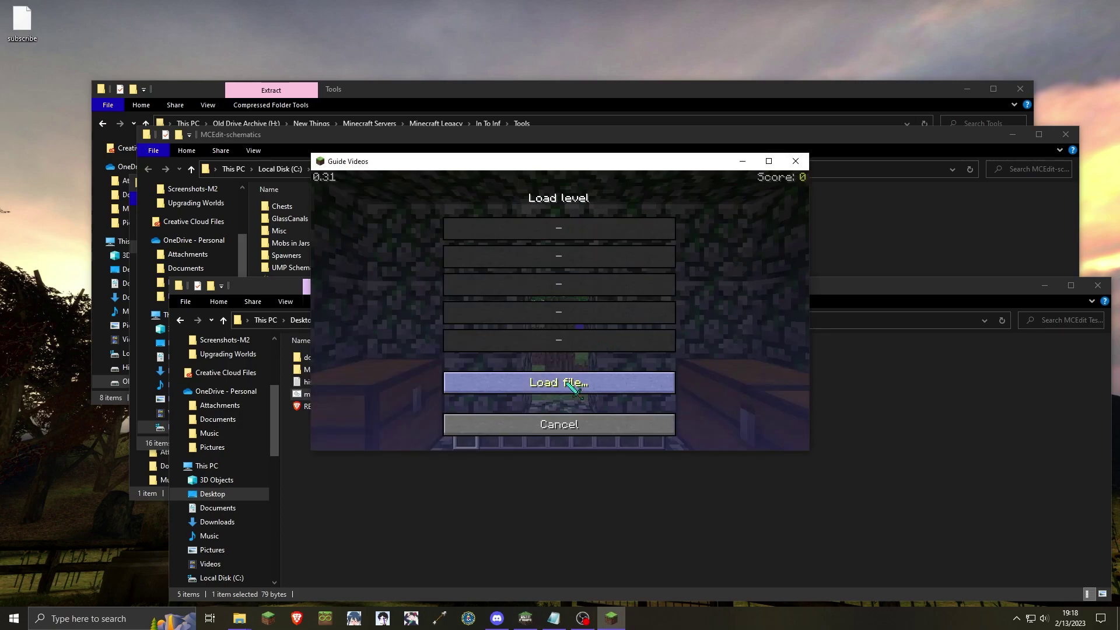
pyautogui.click(572, 385)
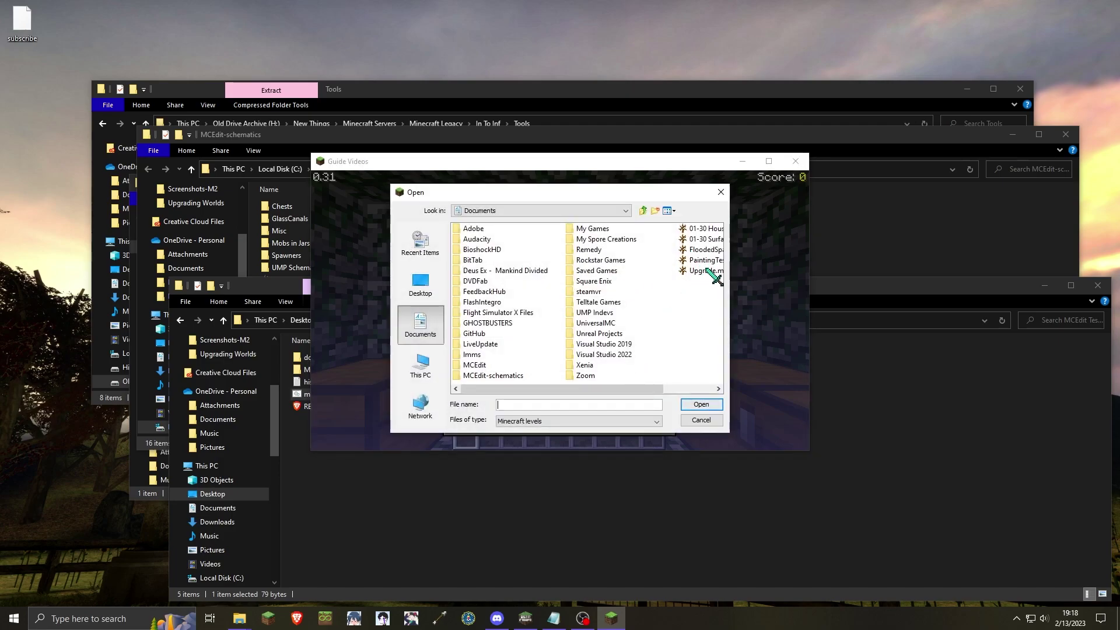
pyautogui.press('Return')
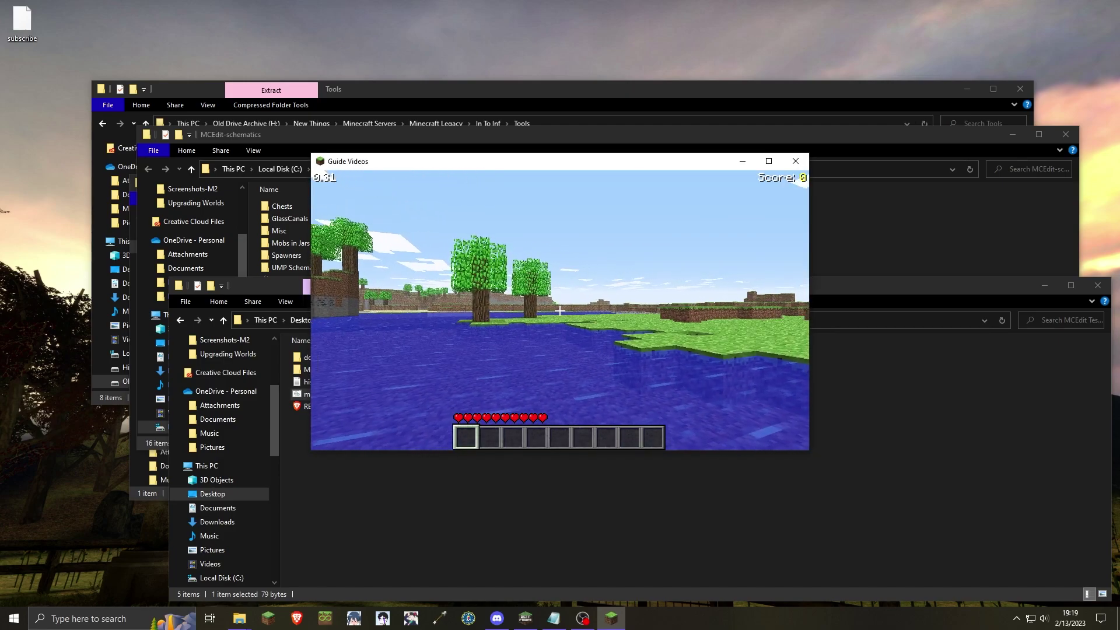